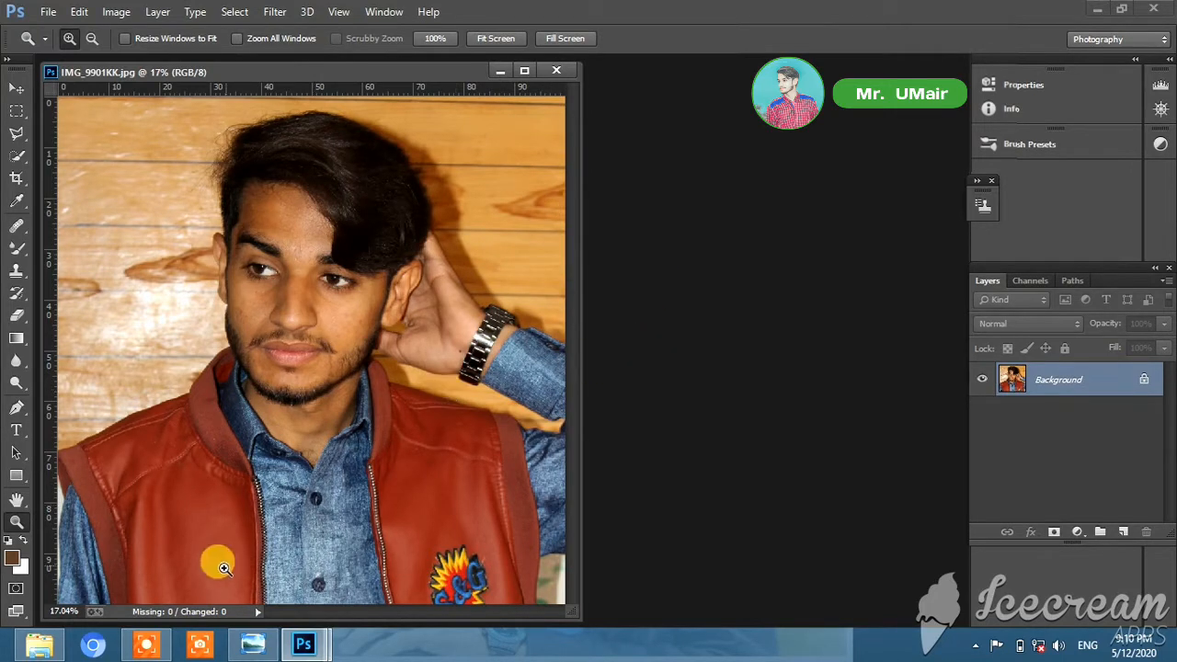
pyautogui.click(146, 643)
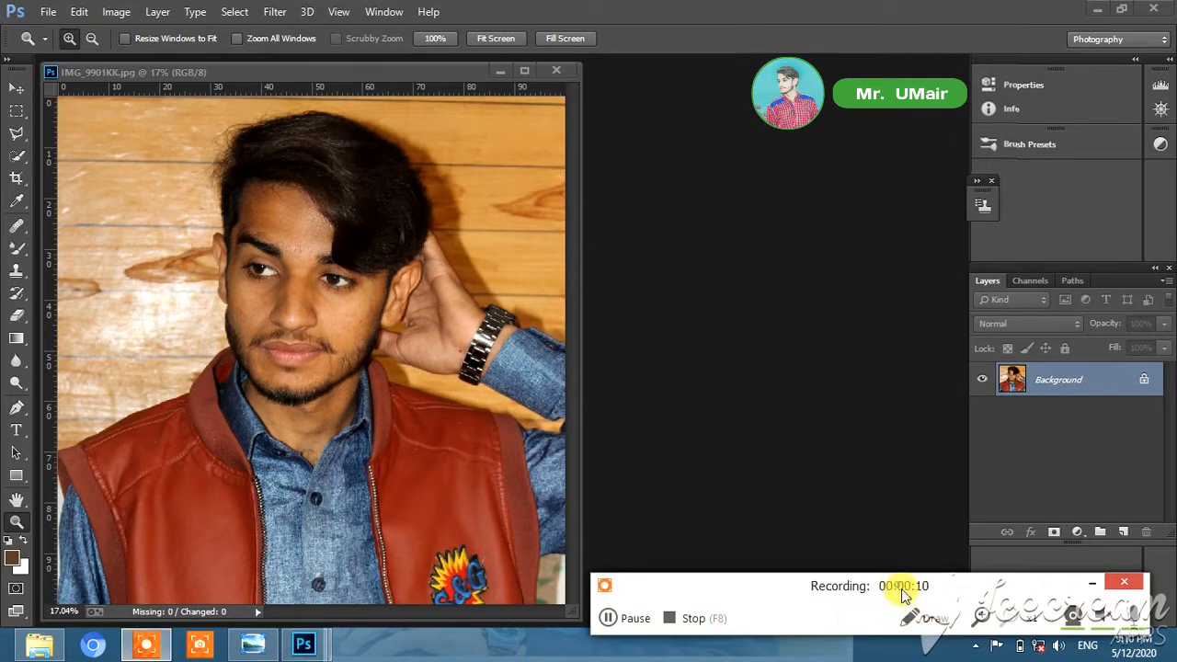
pyautogui.moveTo(903, 593); pyautogui.dragTo(928, 640)
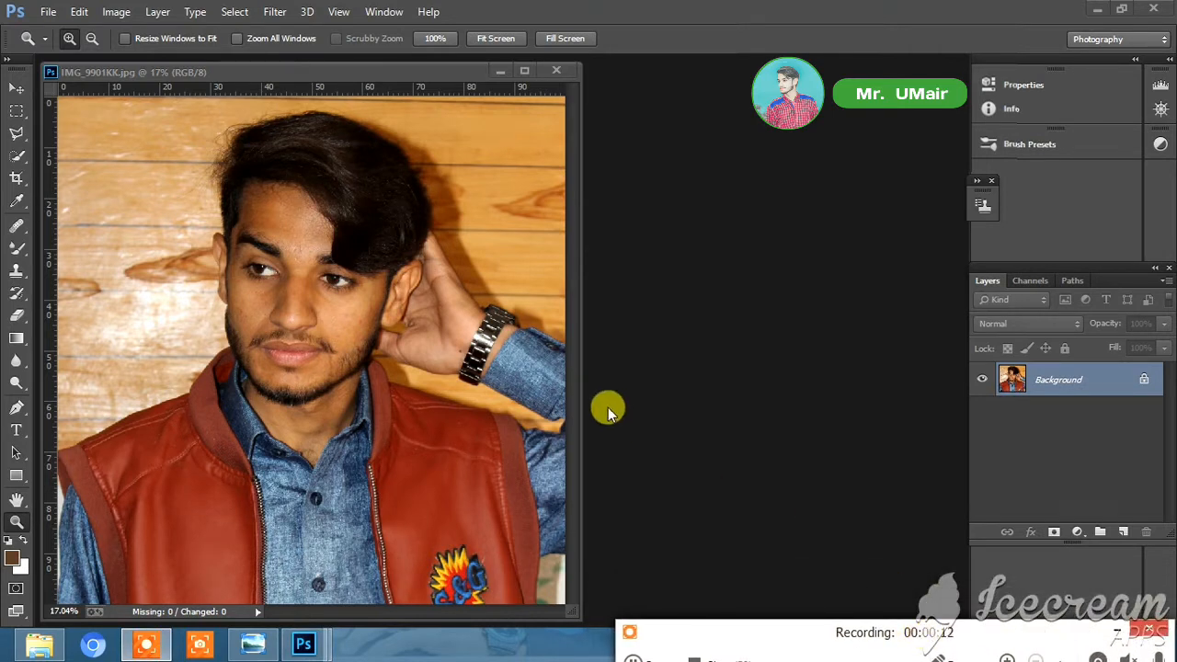
pyautogui.click(607, 412)
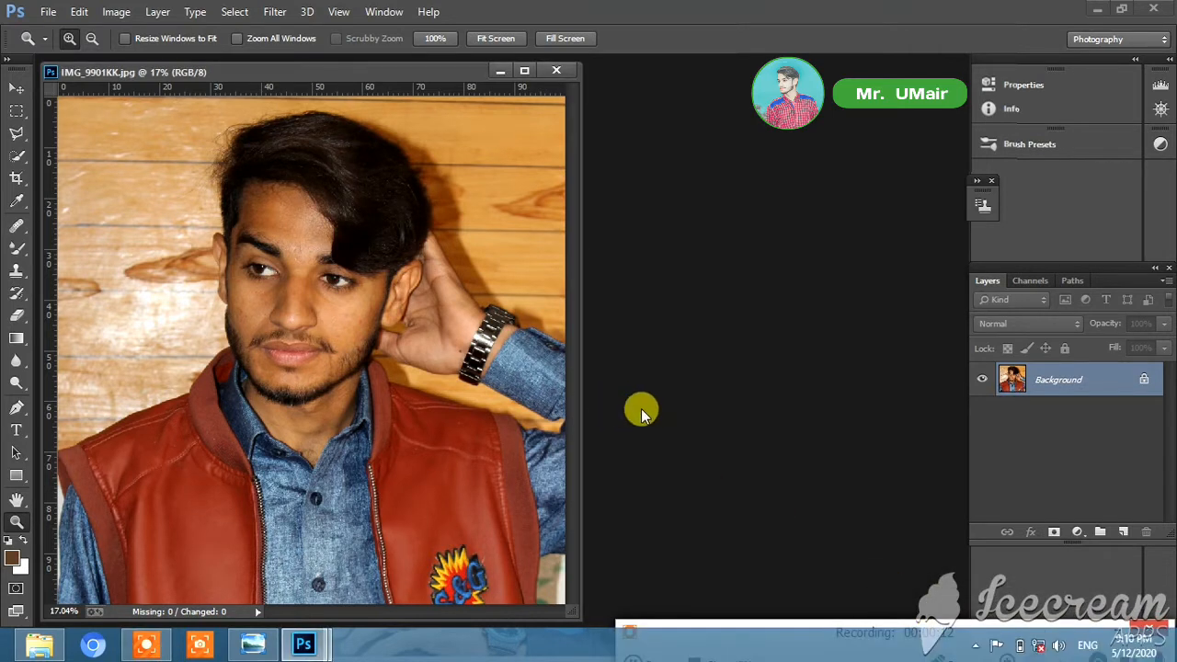
# Step: Examine the face in the portrait up close and fit the whole photo back on screen
pyautogui.click(525, 265)
pyautogui.rightClick(536, 262)
pyautogui.click(542, 269)
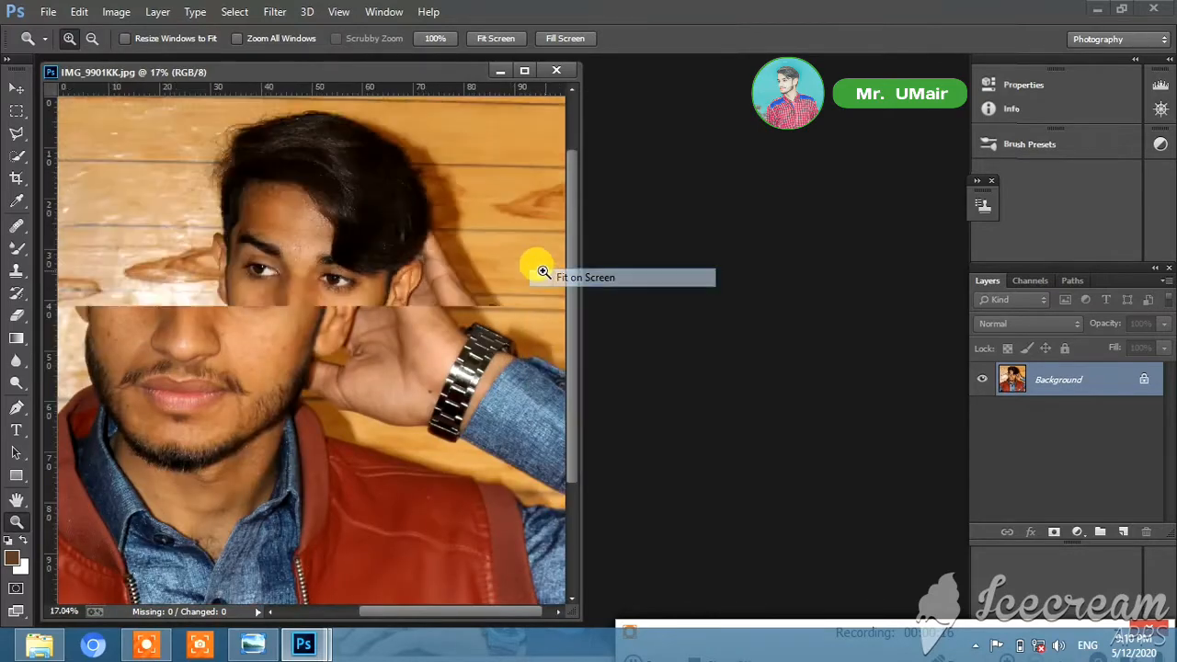
pyautogui.moveTo(161, 174); pyautogui.dragTo(515, 472)
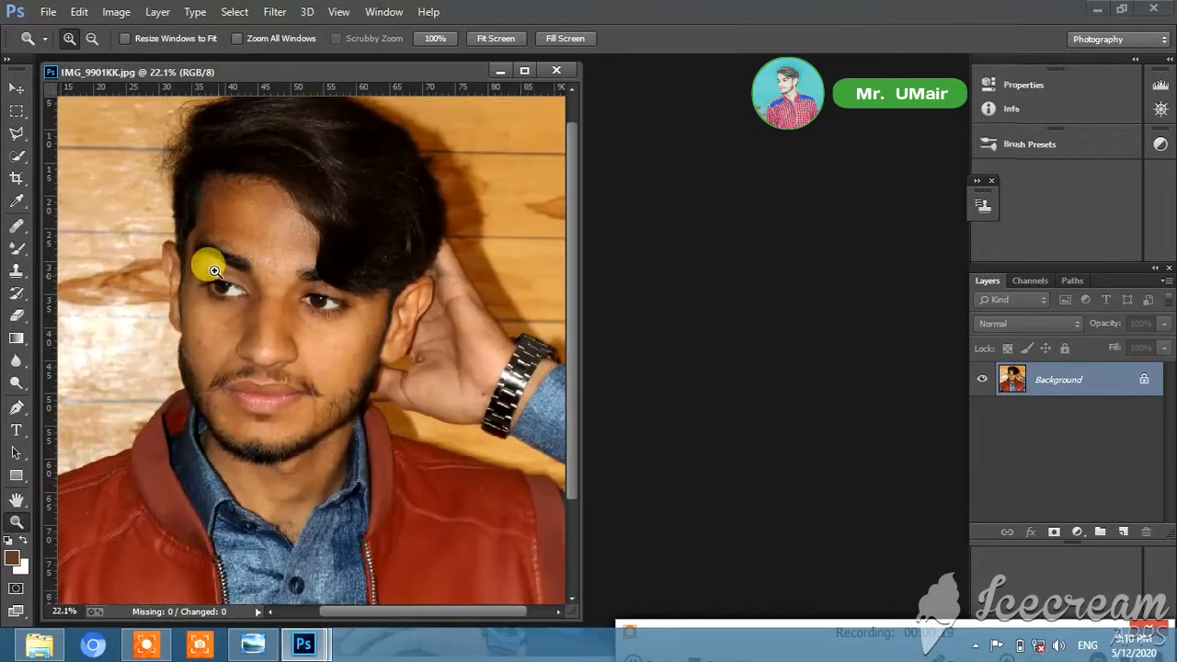
pyautogui.moveTo(187, 184); pyautogui.dragTo(498, 443)
pyautogui.rightClick(225, 296)
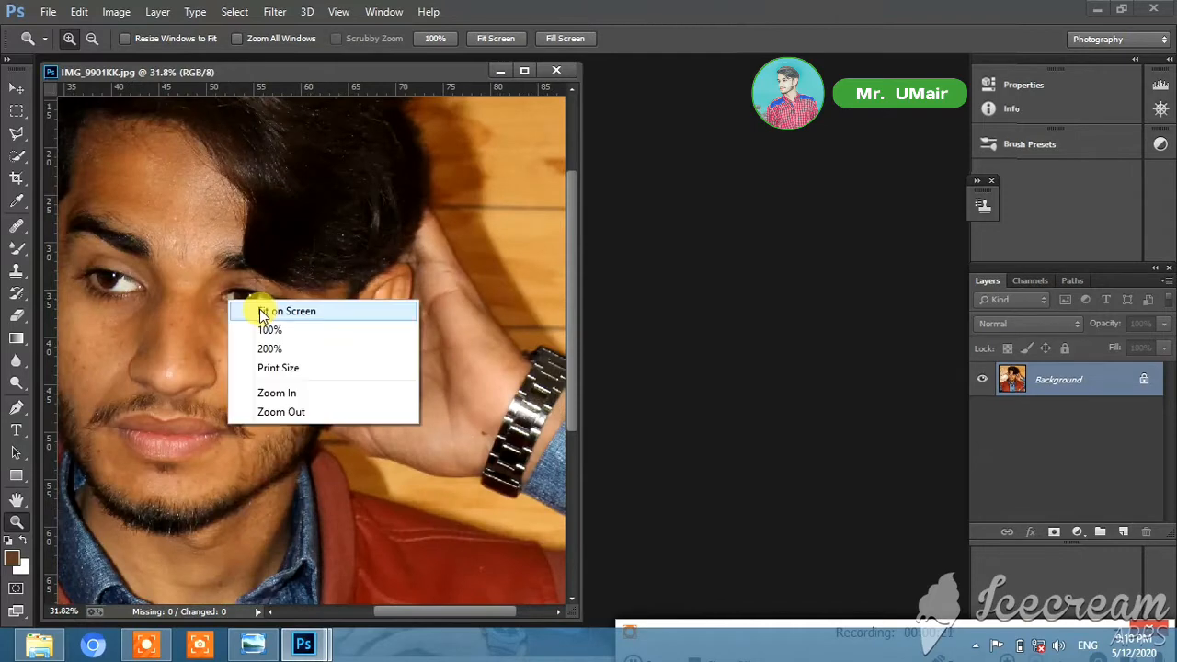
pyautogui.click(267, 306)
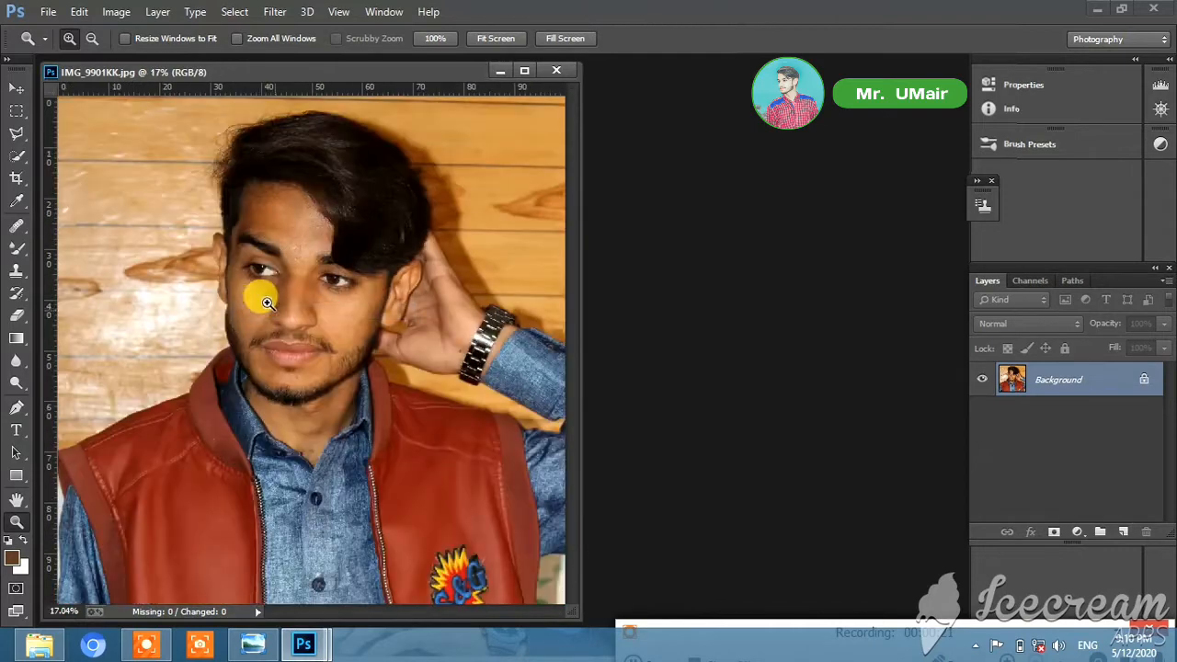
pyautogui.rightClick(240, 200)
pyautogui.click(269, 201)
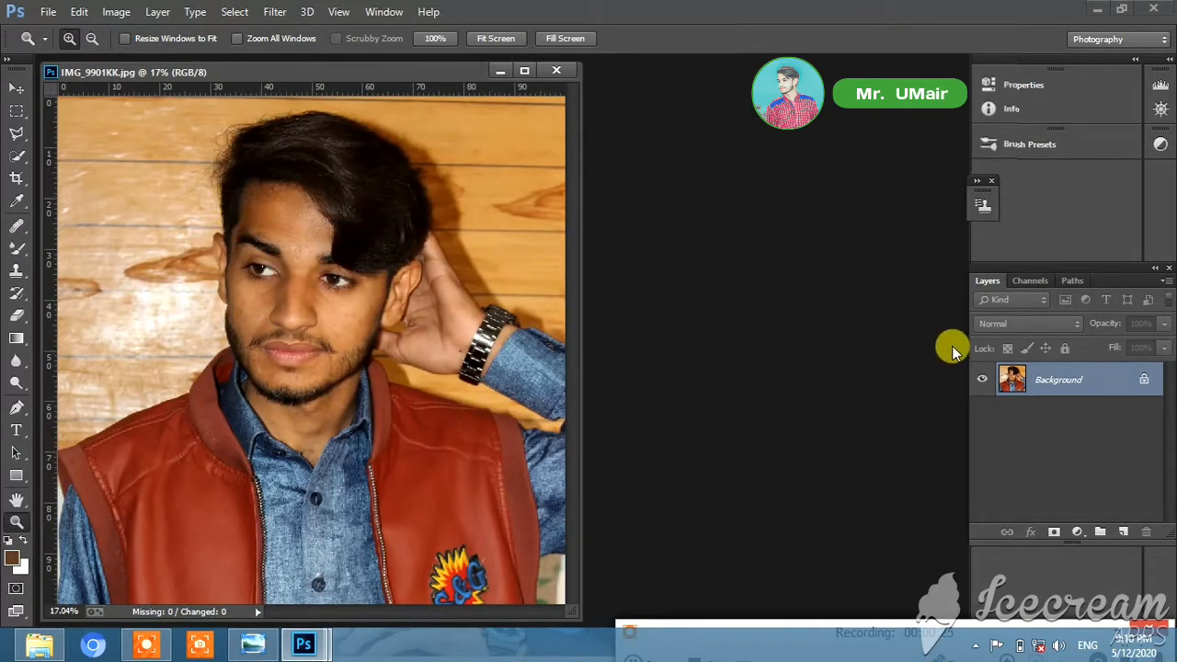
# Step: Duplicate the Background layer of the portrait photo
pyautogui.rightClick(1023, 382)
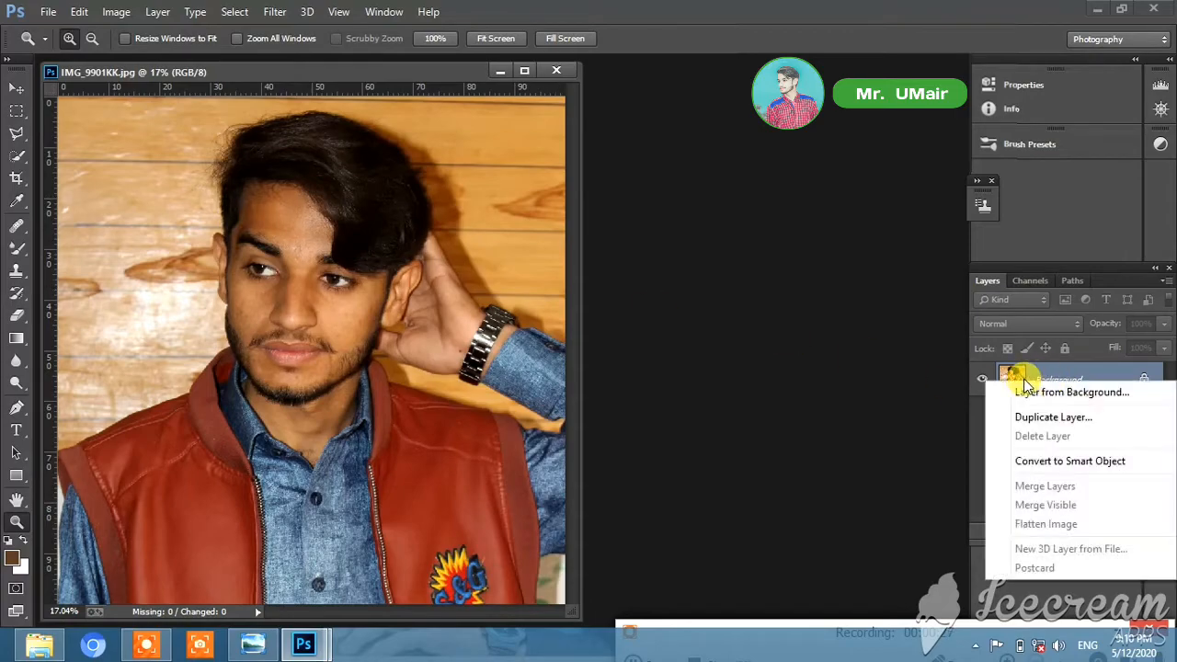
pyautogui.click(1018, 415)
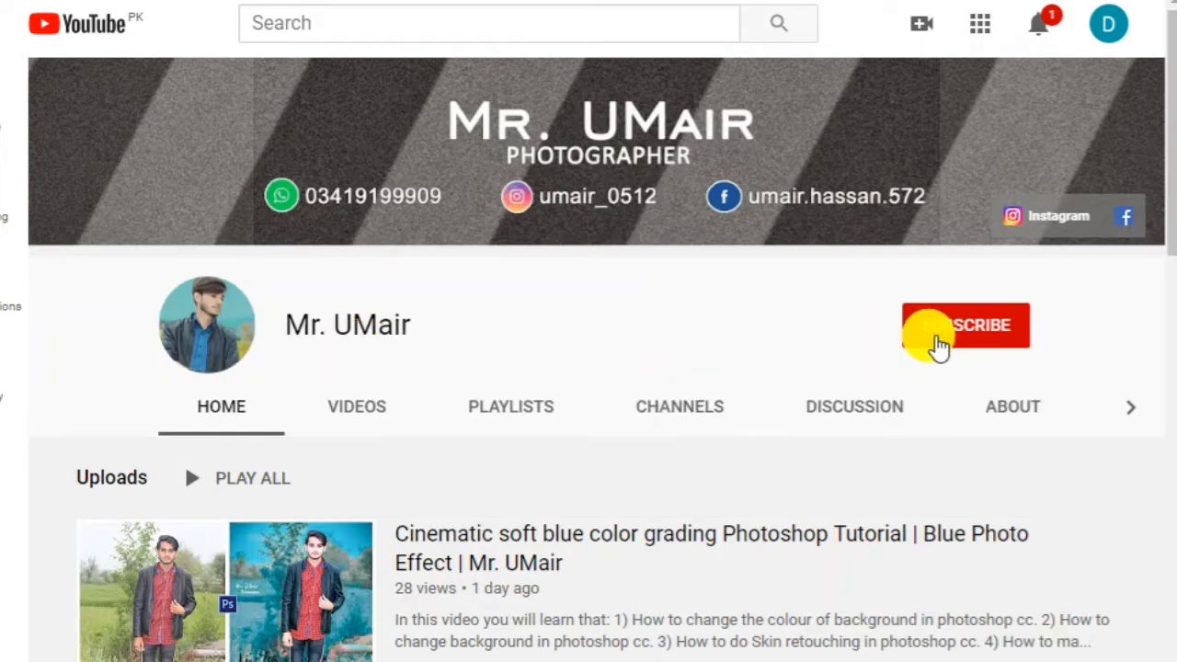
# Step: On YouTube, subscribe to the photographer's channel with all notifications and show its videos
pyautogui.click(938, 344)
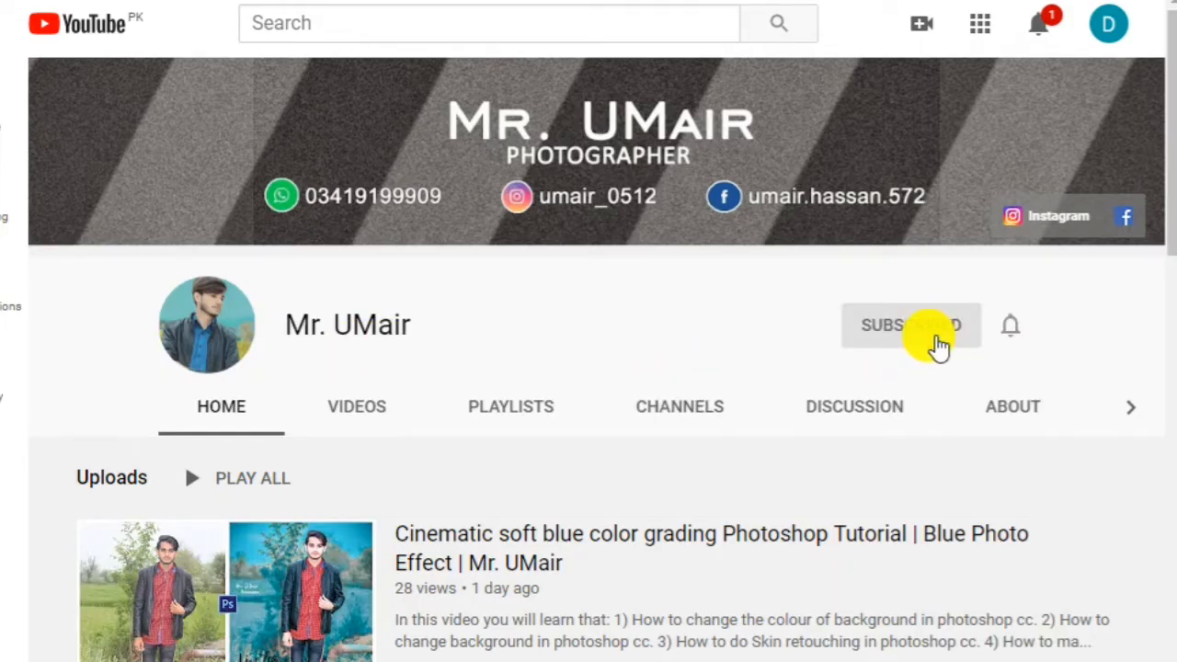
pyautogui.click(1011, 331)
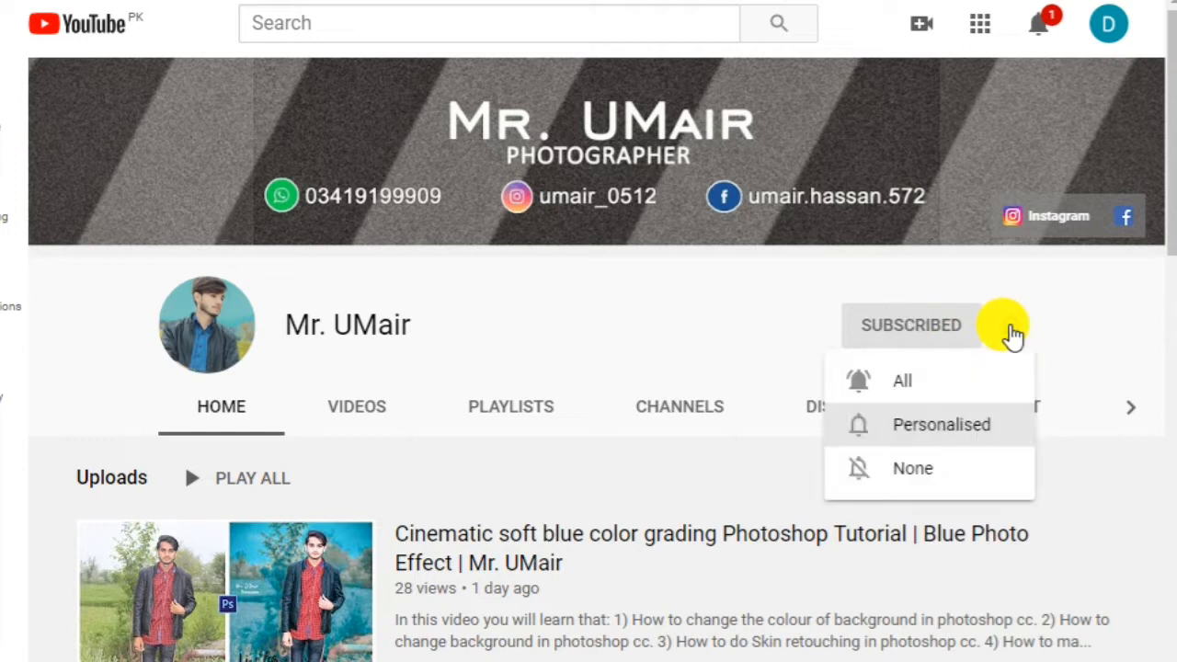
pyautogui.click(874, 384)
pyautogui.scroll(-2, 651, 375)
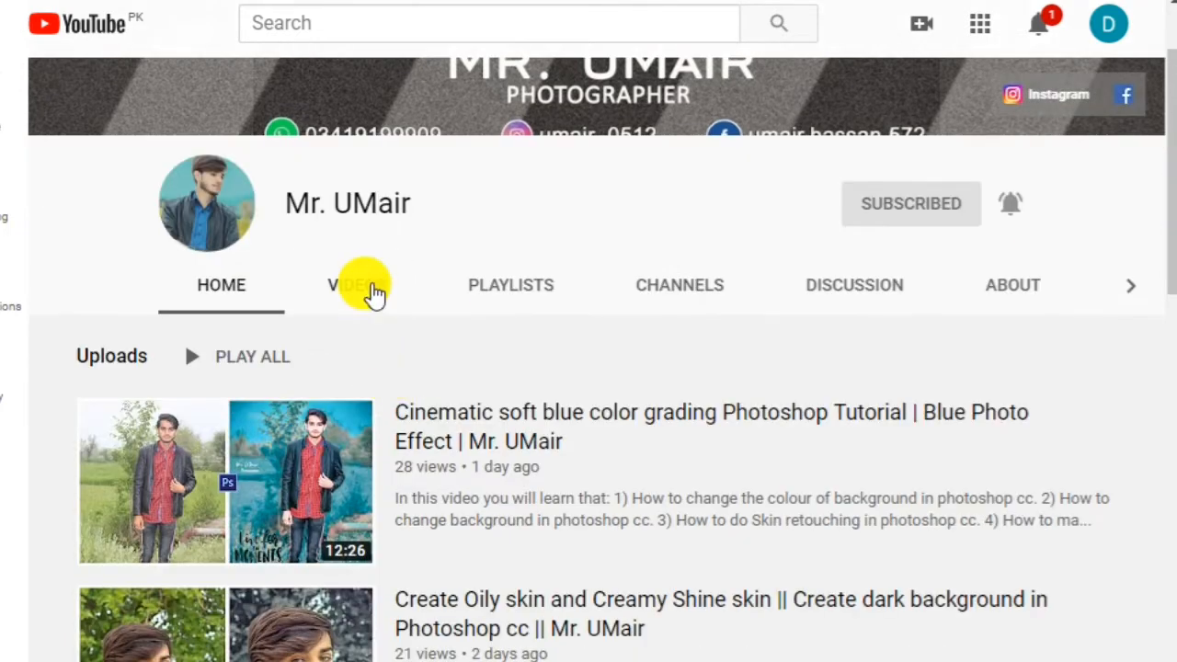
pyautogui.click(372, 289)
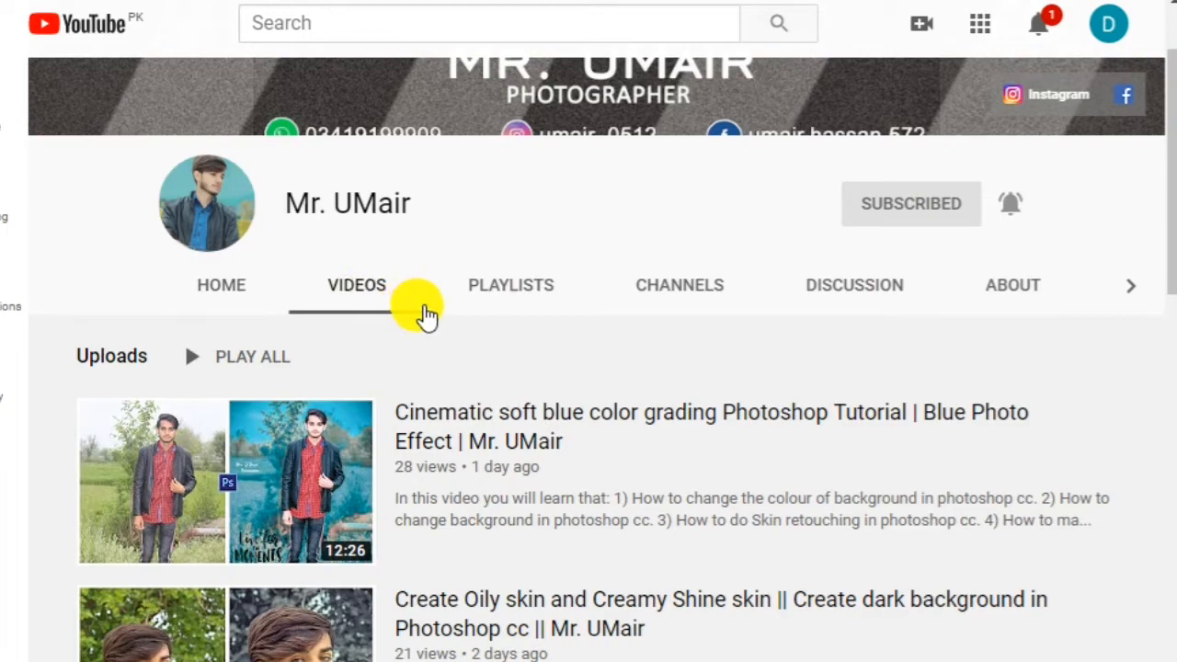
pyautogui.scroll(-2, 520, 327)
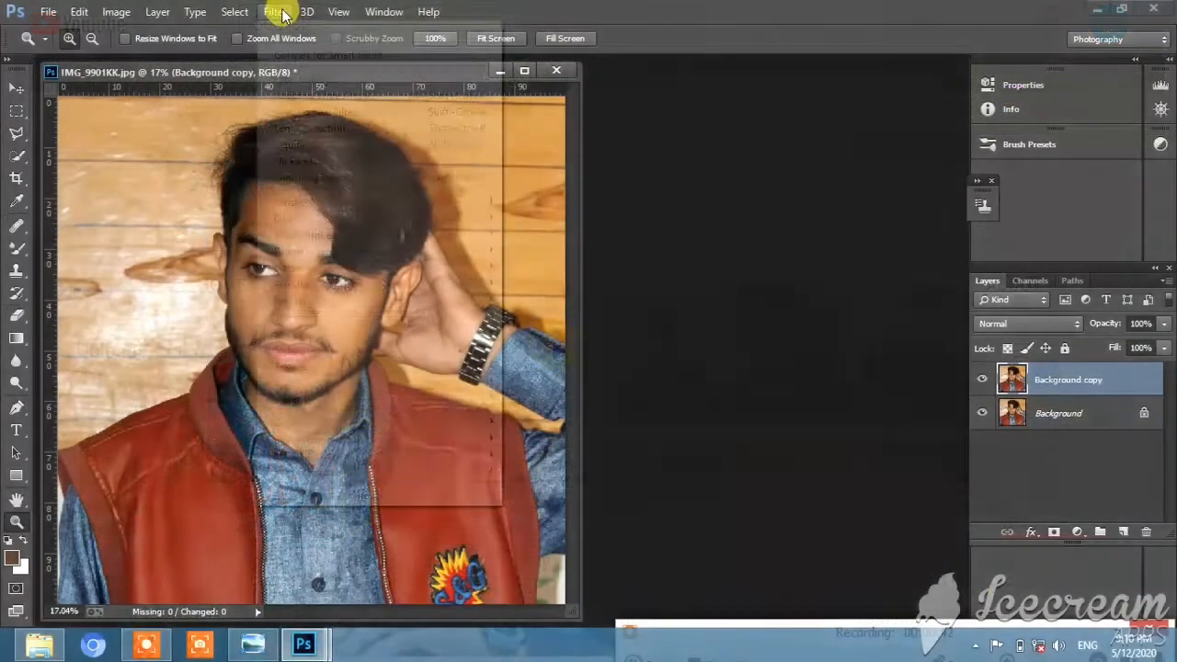
# Step: In the Camera Raw Filter on the duplicated layer, set Exposure to -0.15, Contrast to +6, Highlights to -100 and Shadows to +83
pyautogui.click(275, 11)
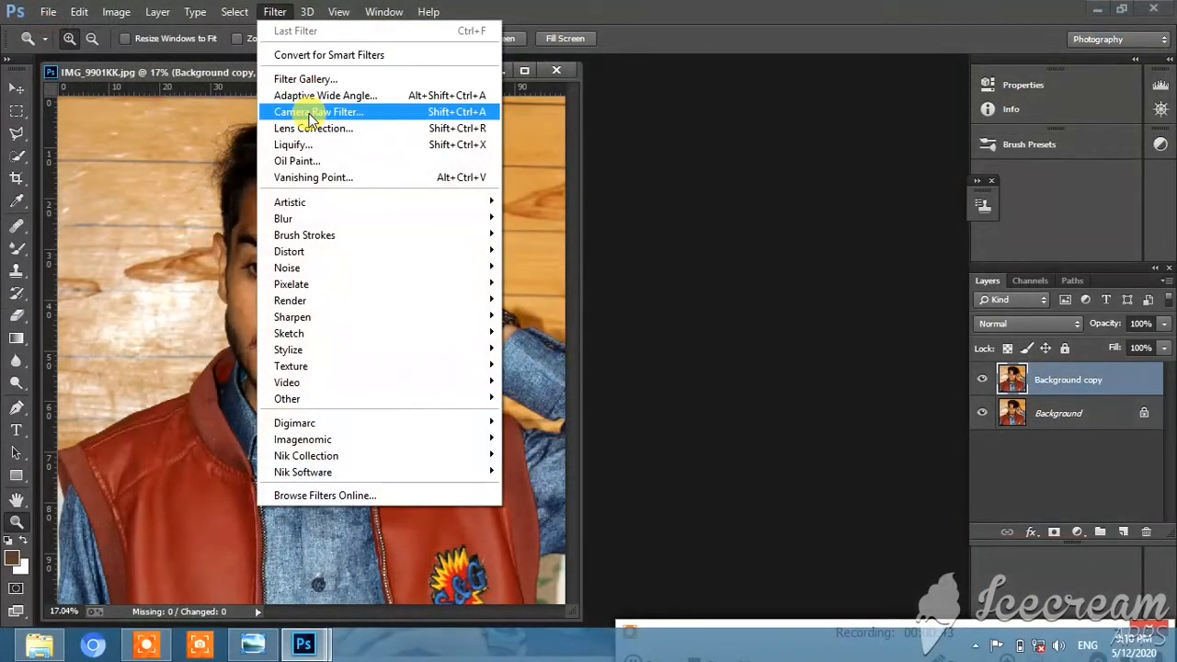
pyautogui.click(307, 110)
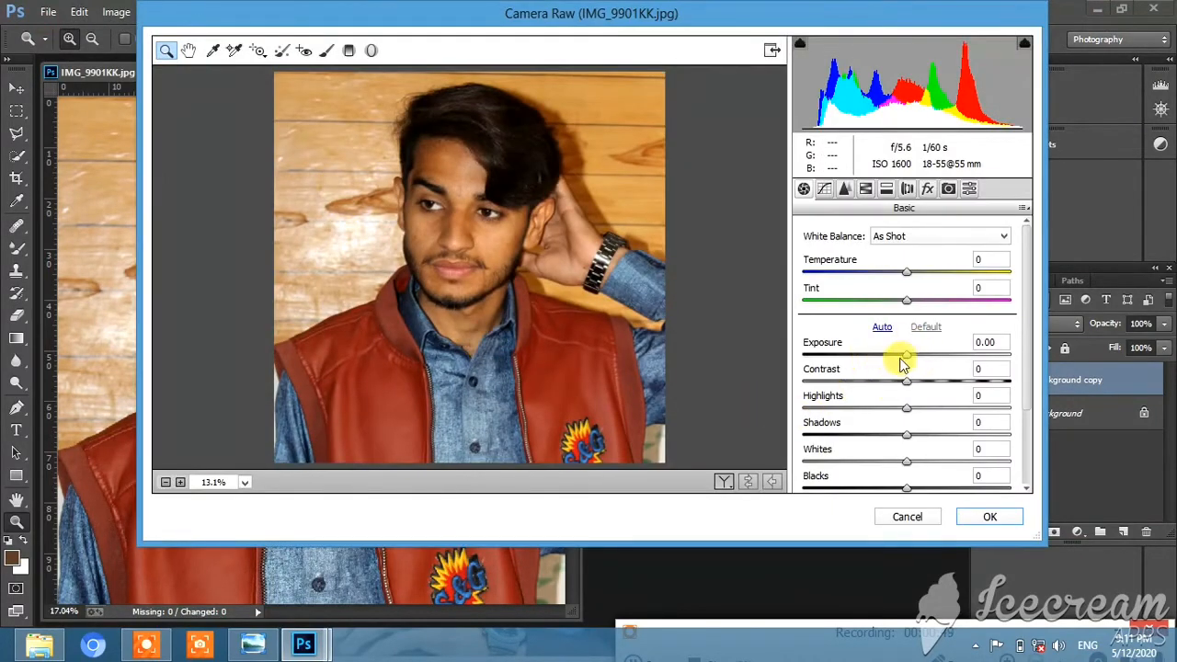
pyautogui.moveTo(905, 360); pyautogui.dragTo(902, 360)
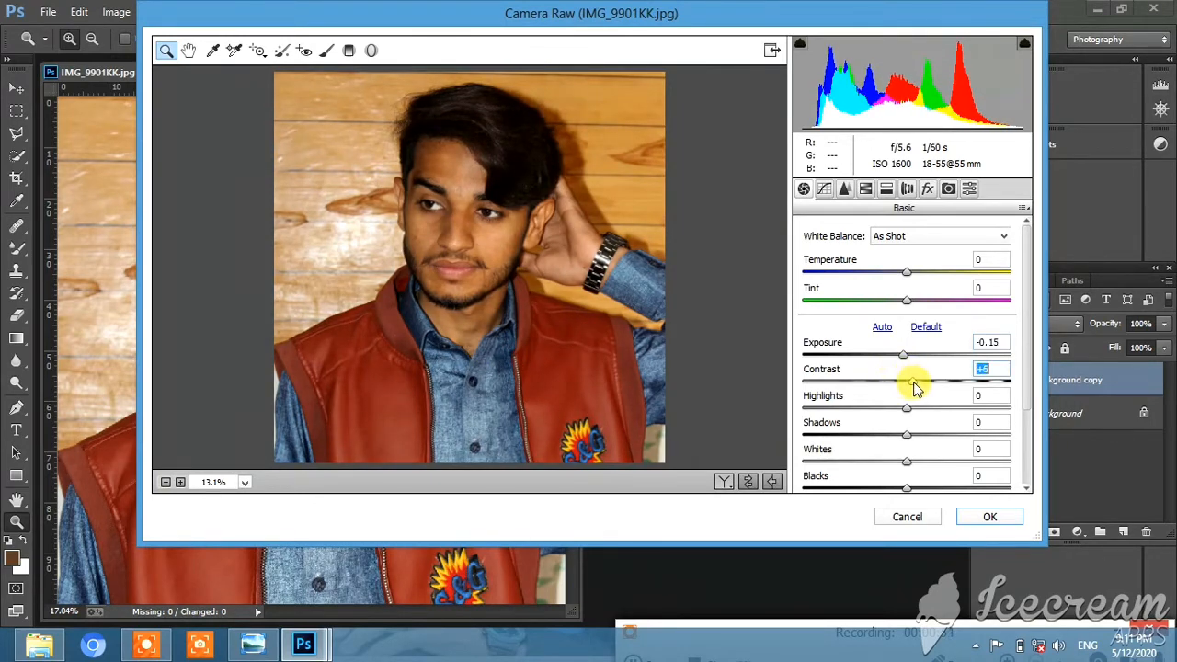
pyautogui.moveTo(894, 409); pyautogui.dragTo(747, 413)
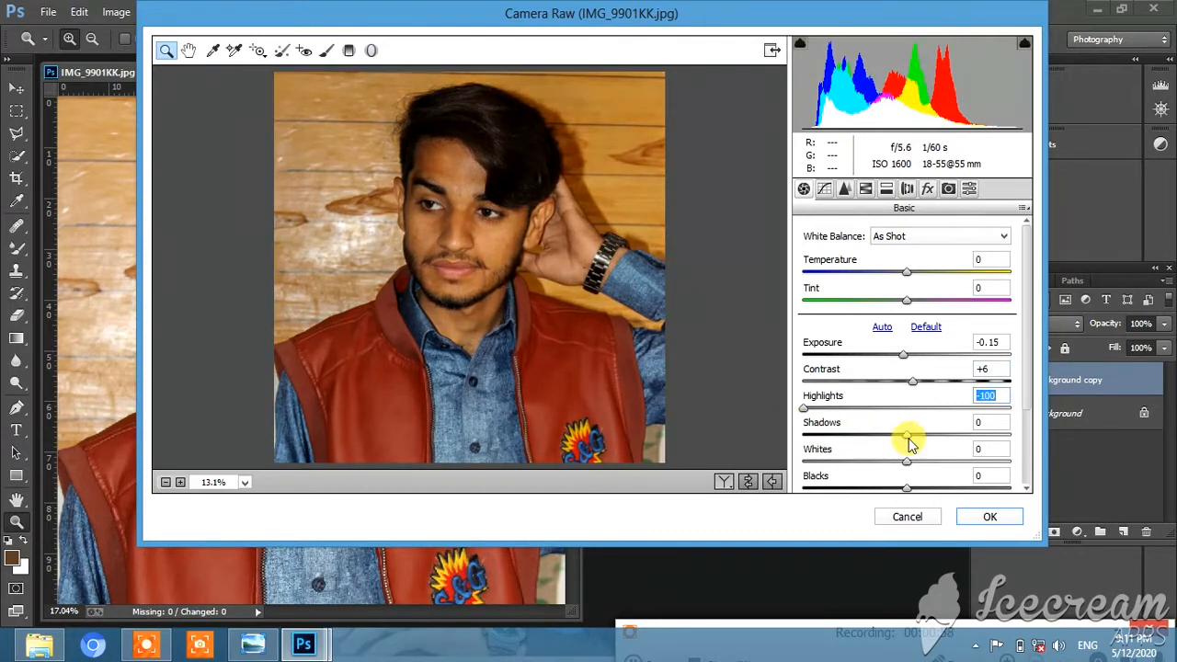
pyautogui.moveTo(906, 436); pyautogui.dragTo(993, 441)
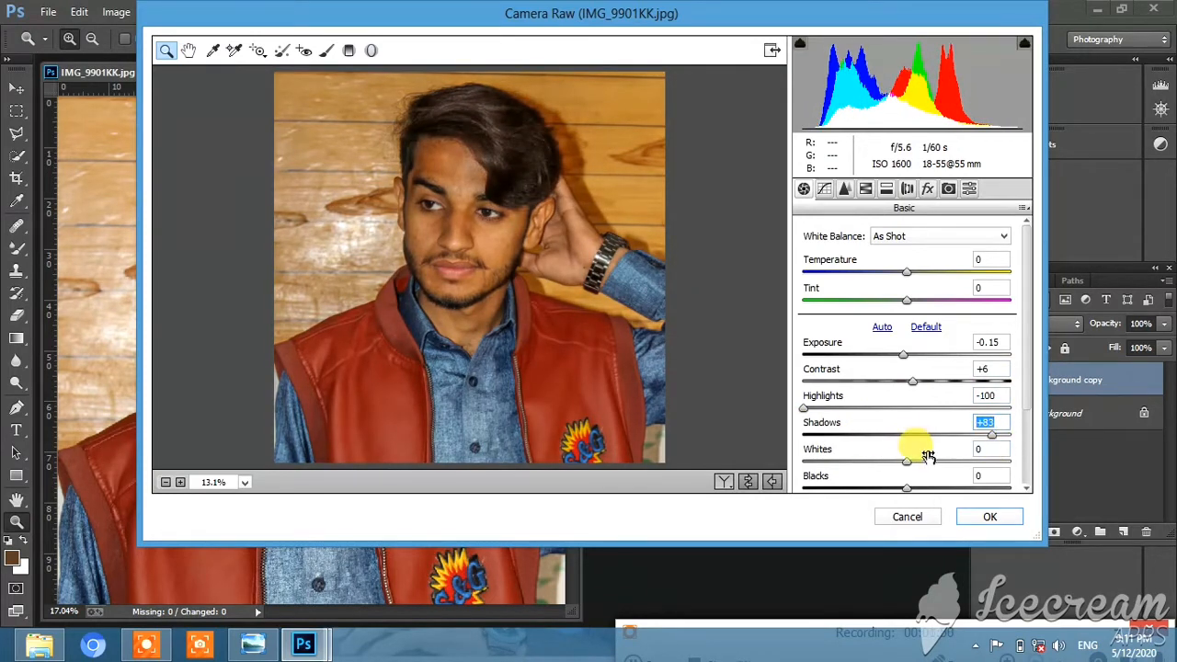
# Step: Set Whites to +8, Blacks to +8, Clarity to +14 and Vibrance to +6 in the Camera Raw basic adjustments
pyautogui.scroll(-1, 925, 461)
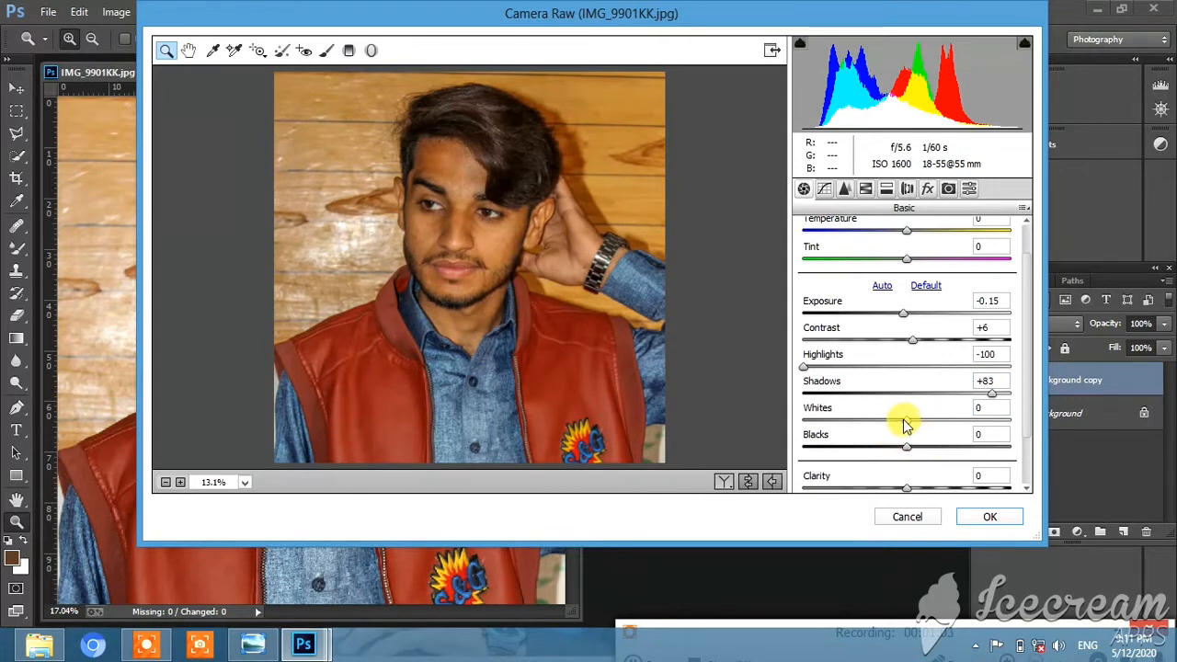
pyautogui.moveTo(920, 422); pyautogui.dragTo(913, 452)
pyautogui.scroll(-1, 910, 452)
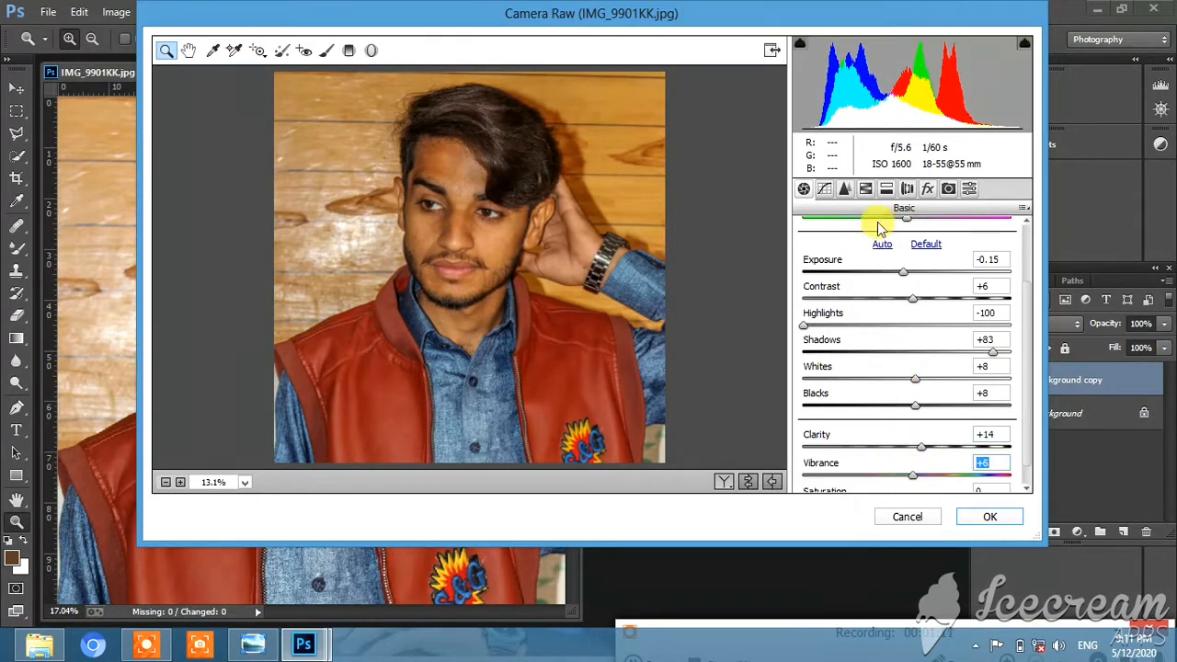
# Step: Raise the Reds saturation to +24 in the HSL adjustments and apply the Camera Raw filter
pyautogui.click(865, 190)
pyautogui.click(855, 257)
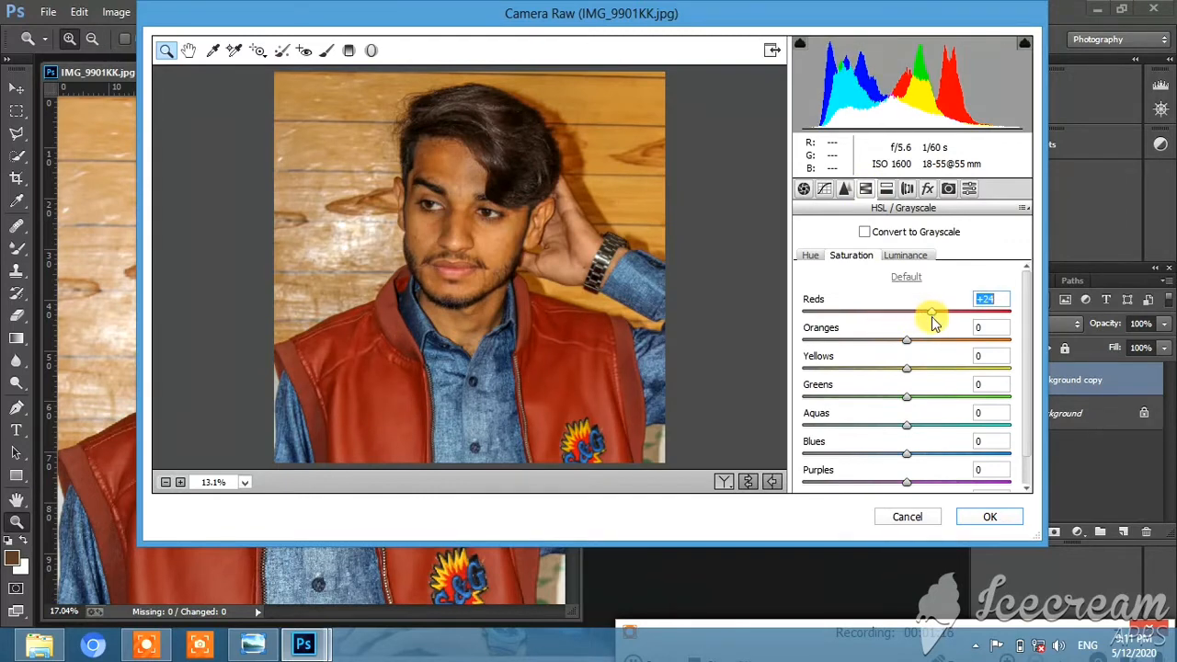
pyautogui.click(988, 518)
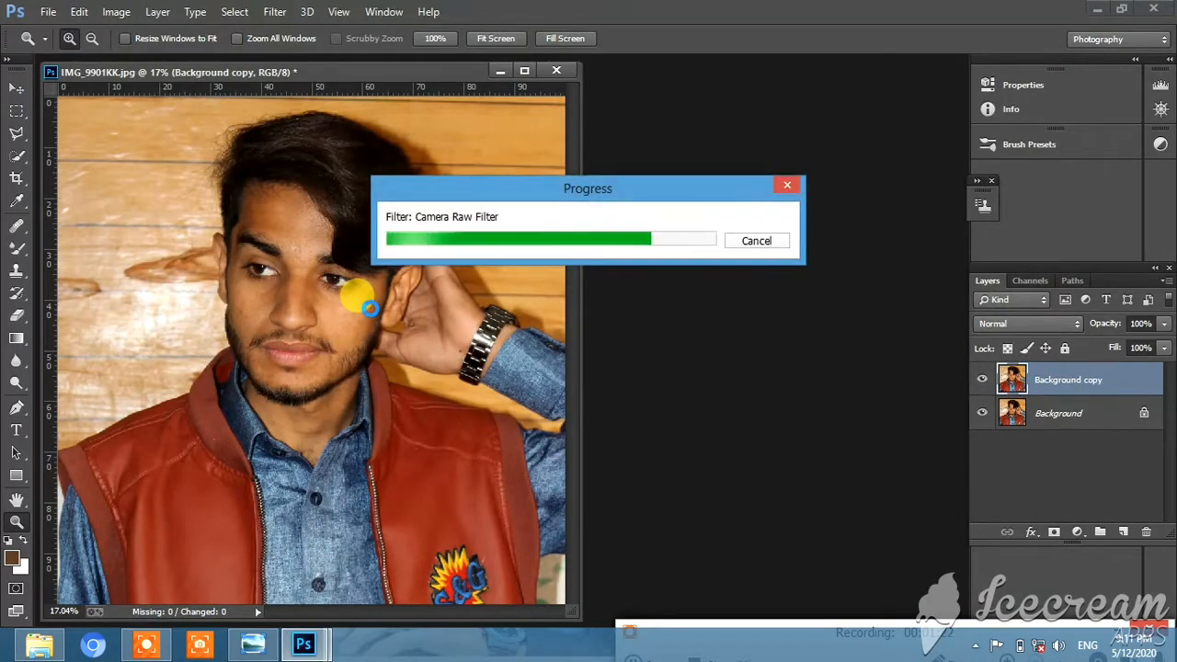
# Step: Compare the photo with and without the Camera Raw edit, with the whole image fitted on screen
pyautogui.click(982, 379)
pyautogui.click(981, 379)
pyautogui.rightClick(258, 267)
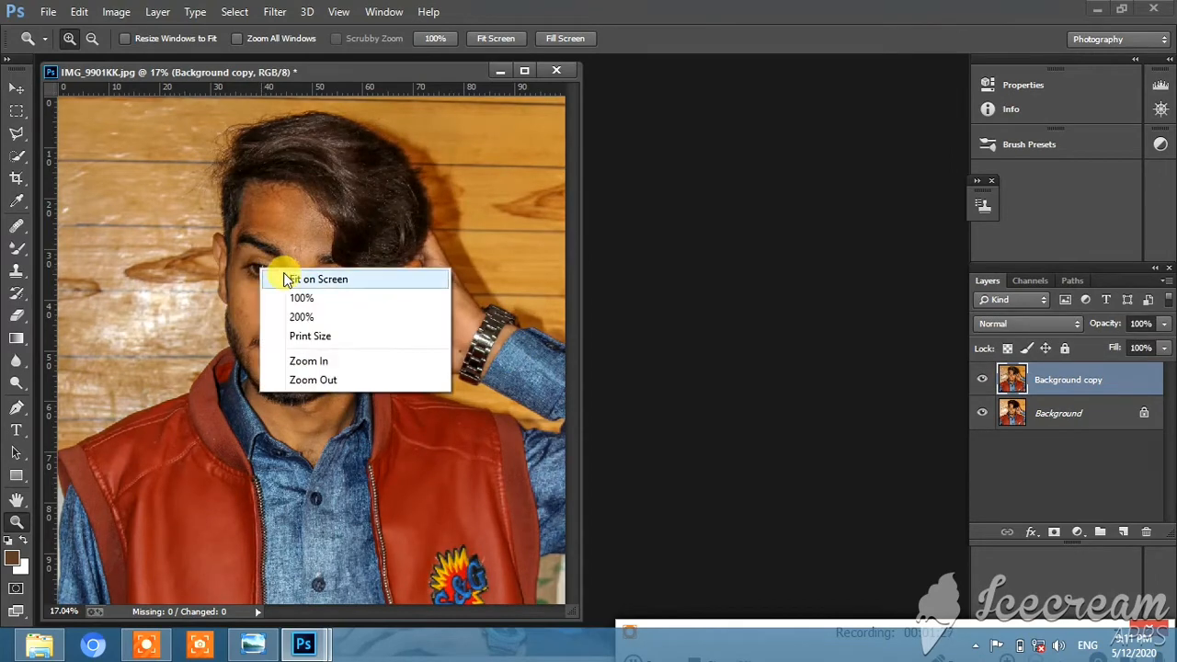
pyautogui.click(287, 278)
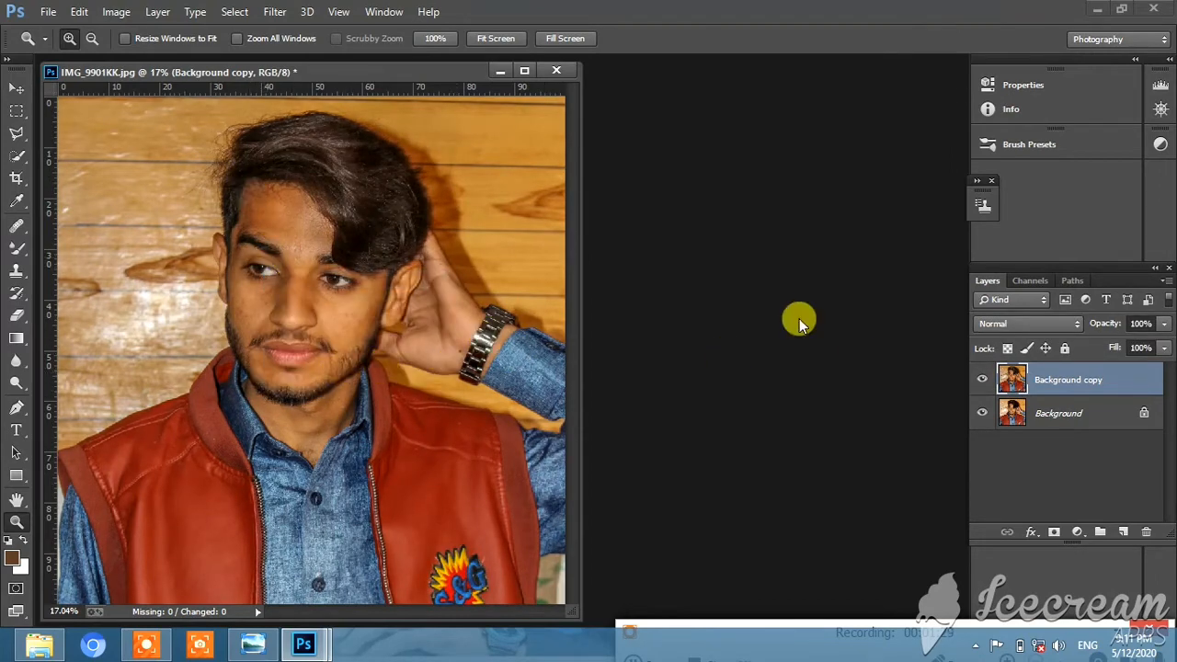
# Step: Duplicate the layer edited with Camera Raw, keeping the default name
pyautogui.rightClick(1067, 381)
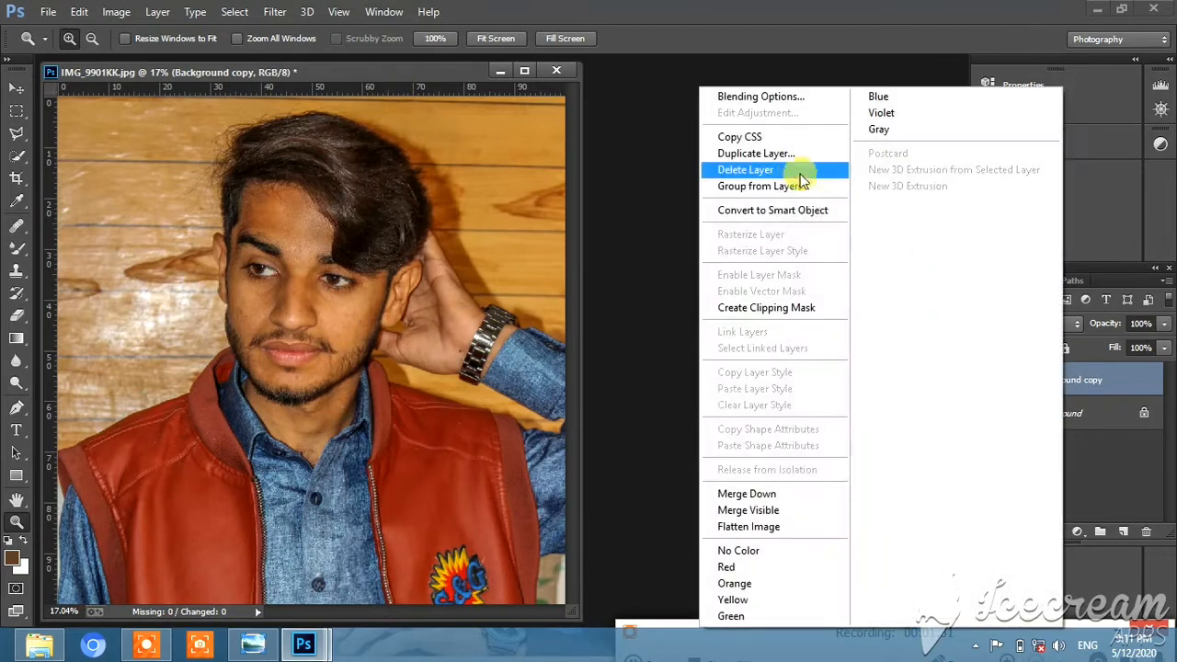
pyautogui.click(780, 153)
pyautogui.click(740, 193)
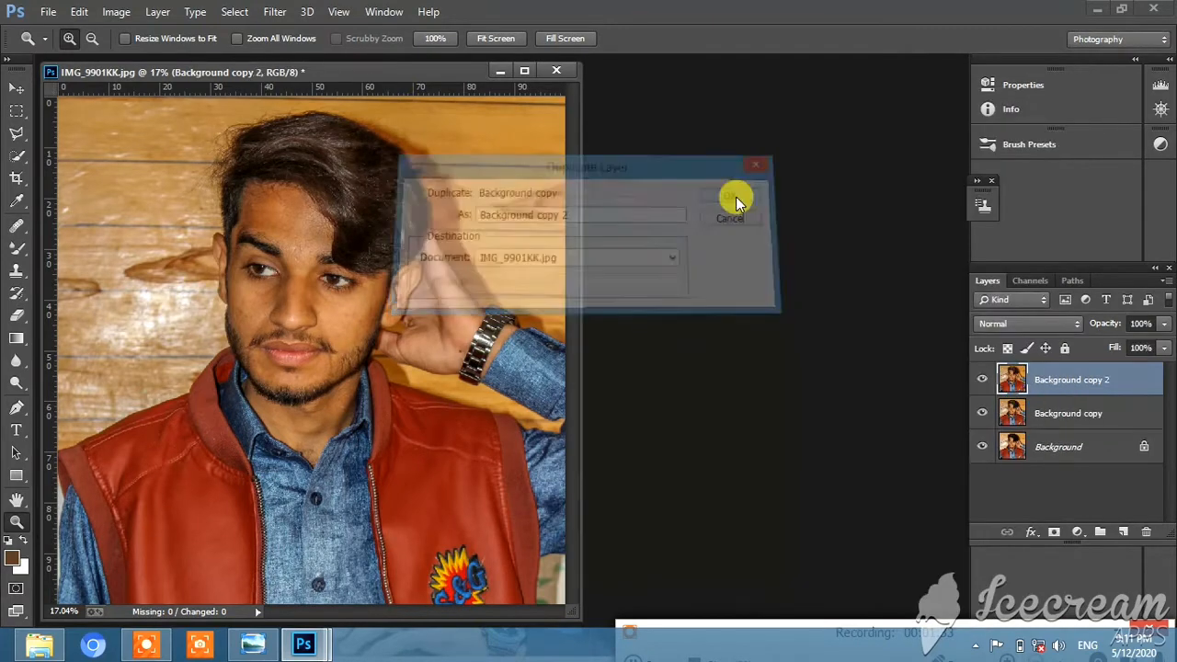
# Step: Apply a Gaussian Blur to the new top layer with the preset radius
pyautogui.click(281, 15)
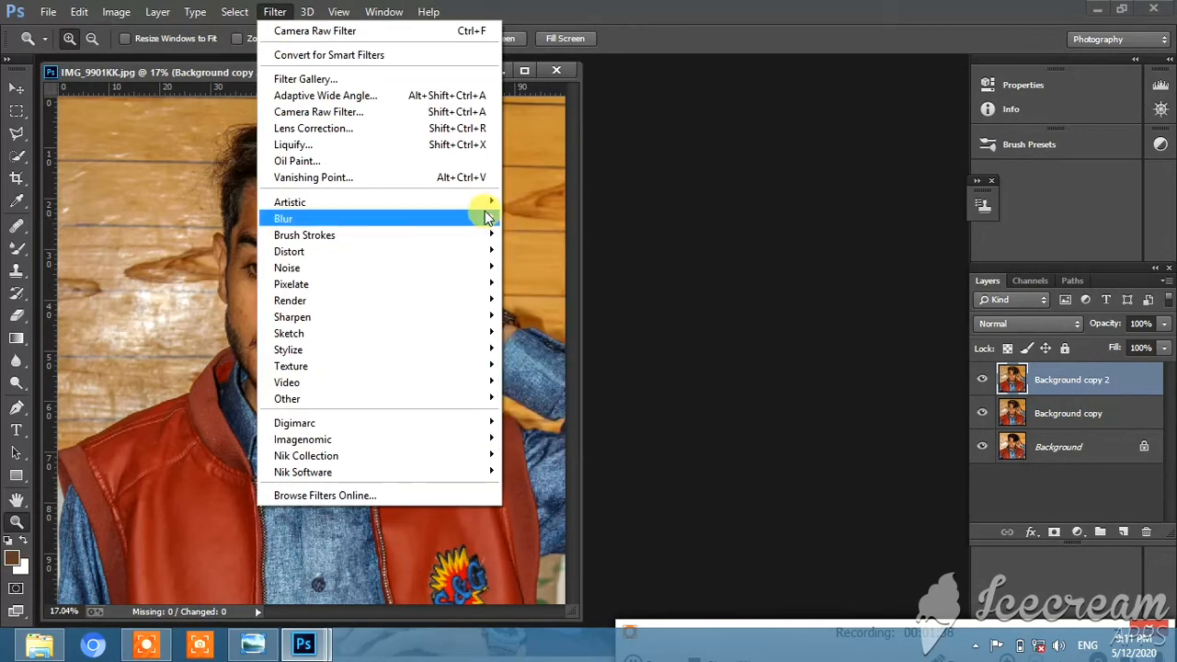
pyautogui.moveTo(488, 217)
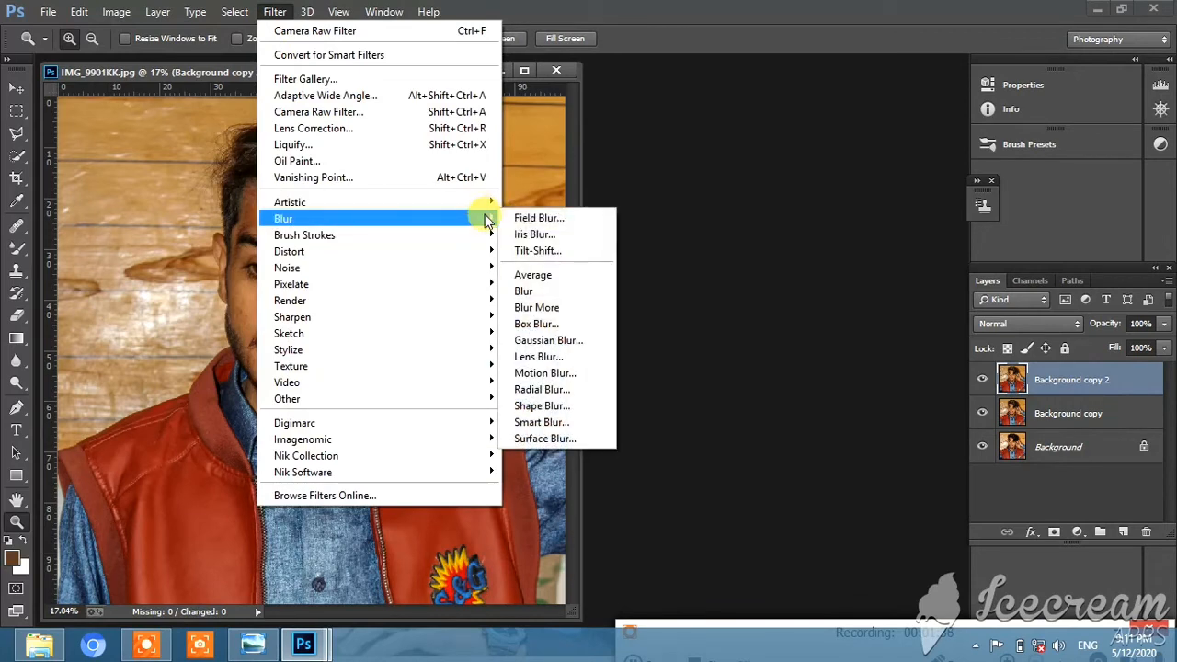
pyautogui.click(561, 342)
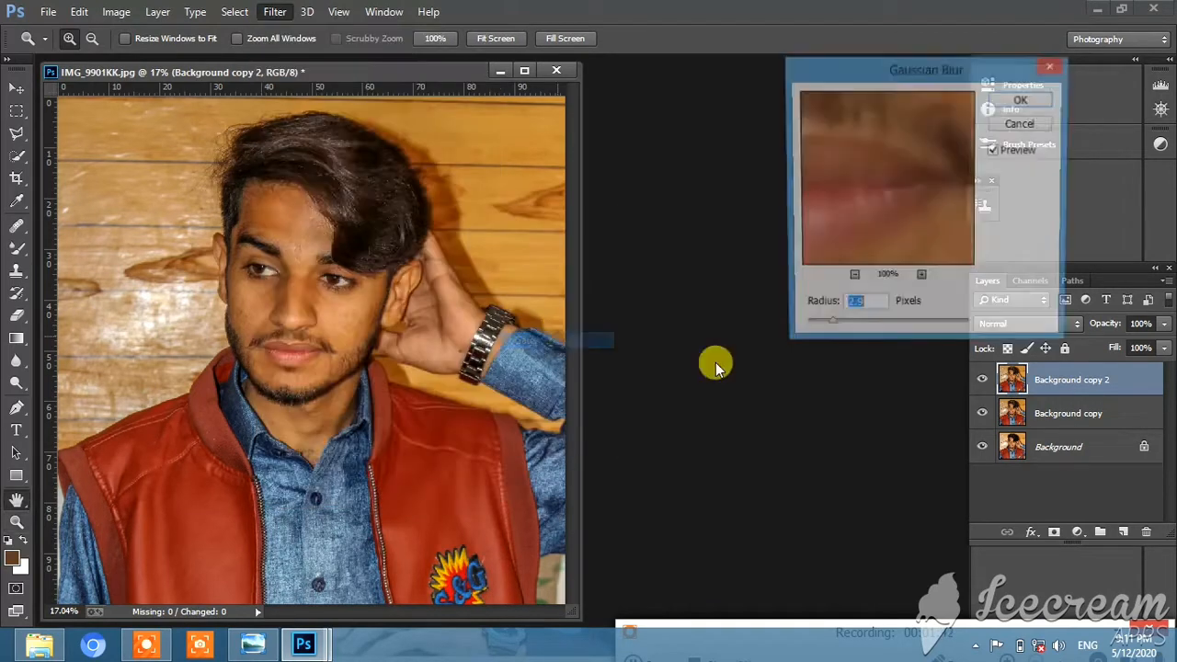
pyautogui.click(1042, 98)
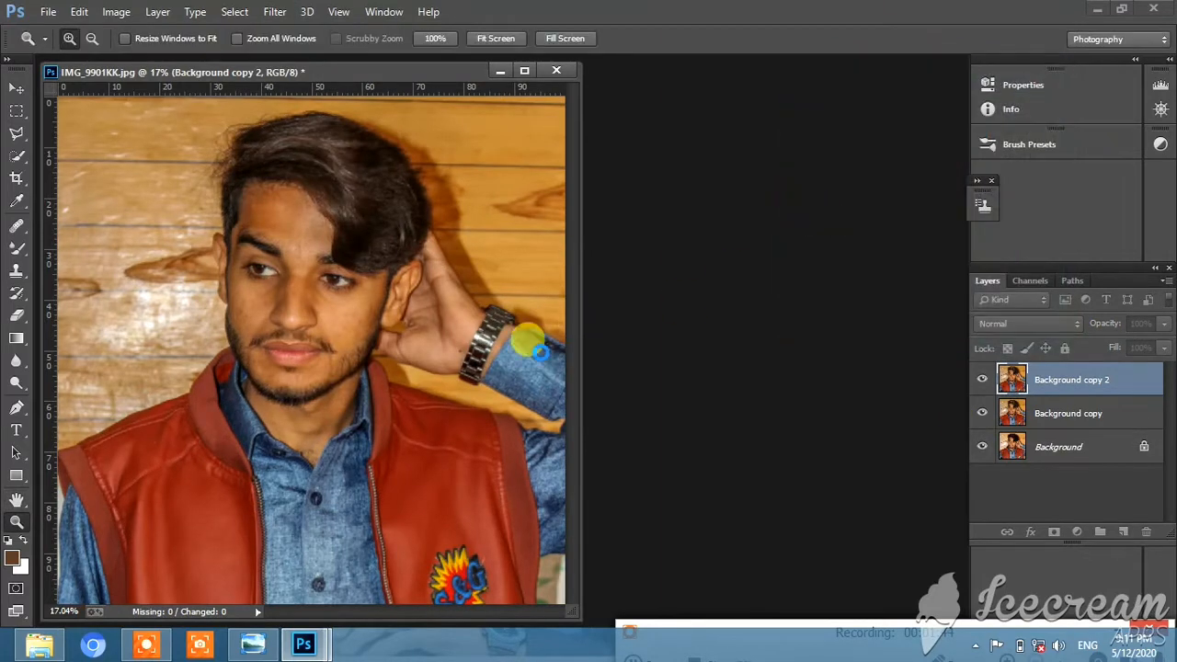
# Step: Apply a High Pass filter with a 1.9 pixel radius to the Background copy layer
pyautogui.click(1120, 425)
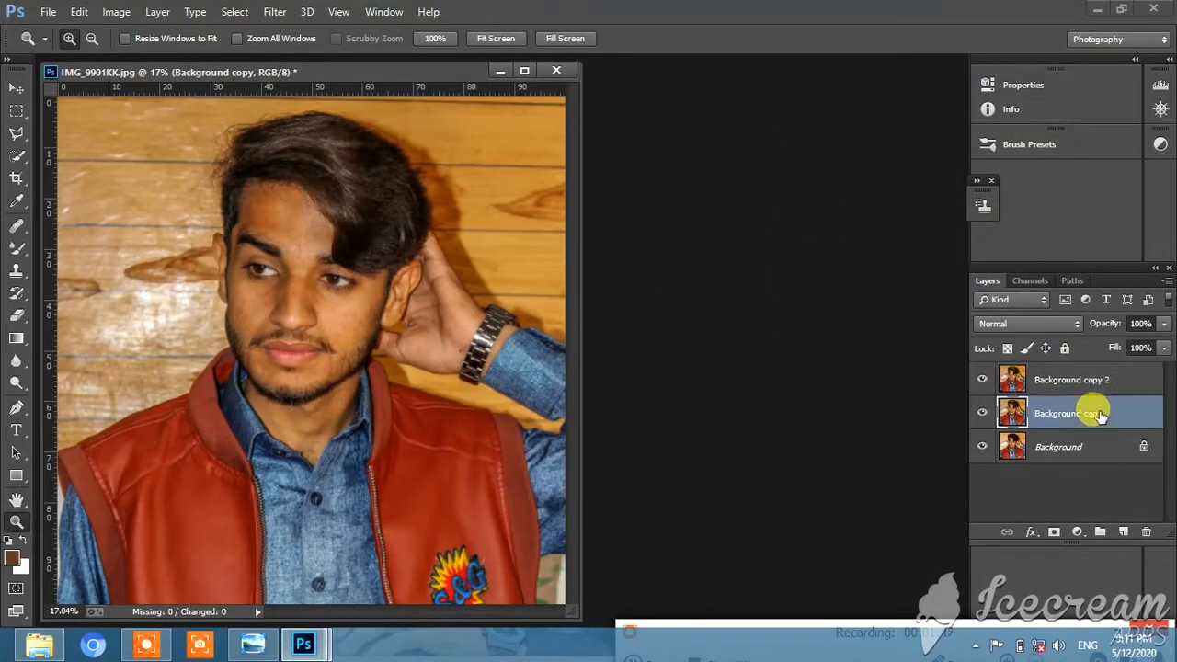
pyautogui.click(274, 12)
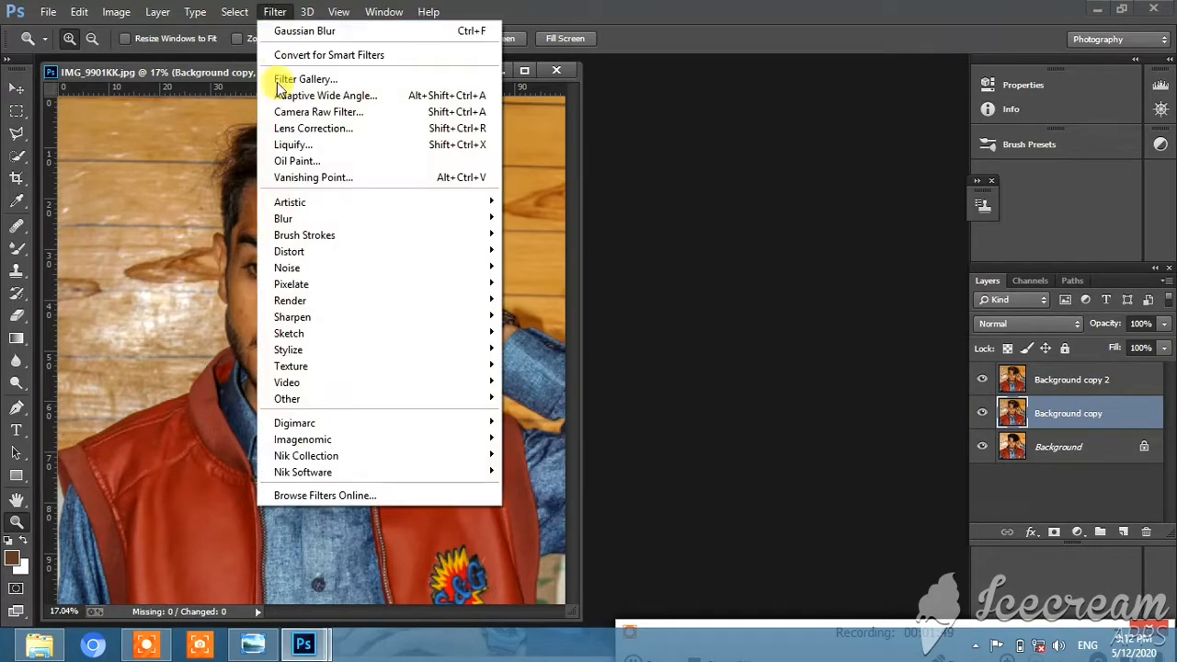
pyautogui.moveTo(356, 395)
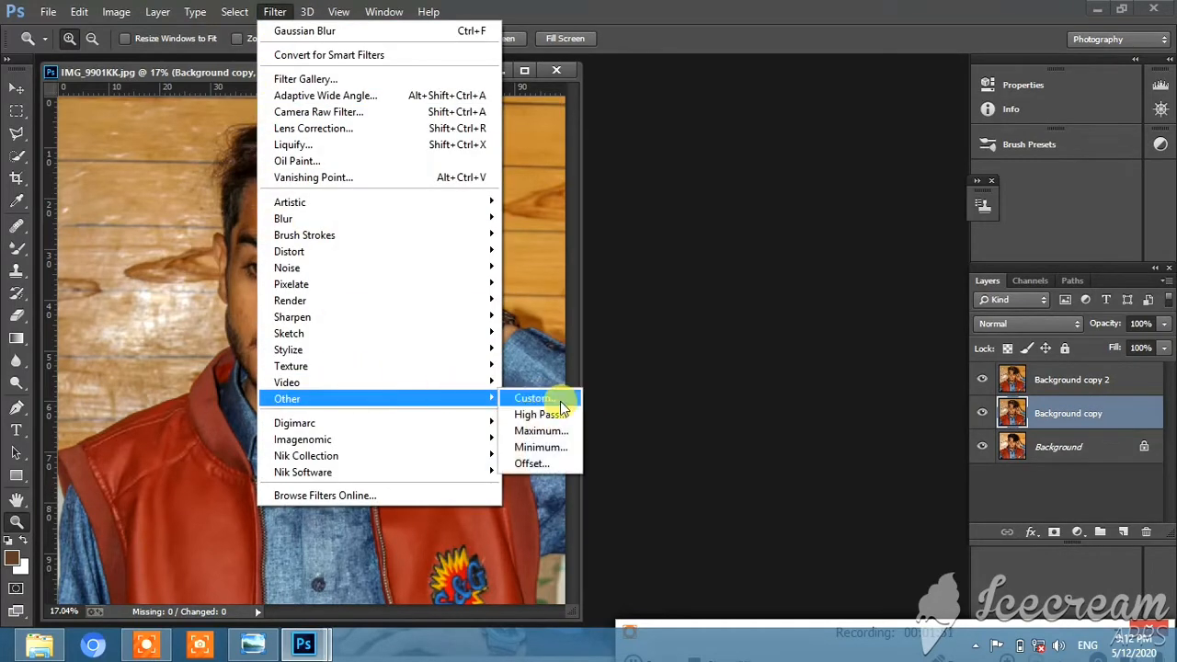
pyautogui.click(550, 415)
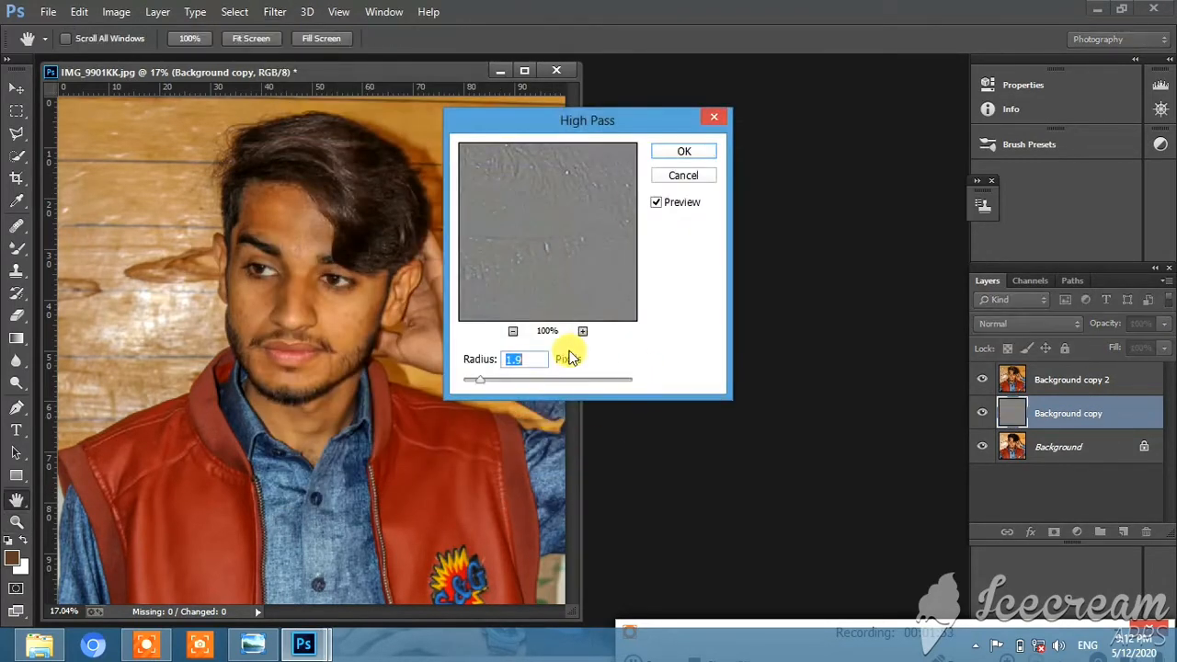
pyautogui.click(679, 156)
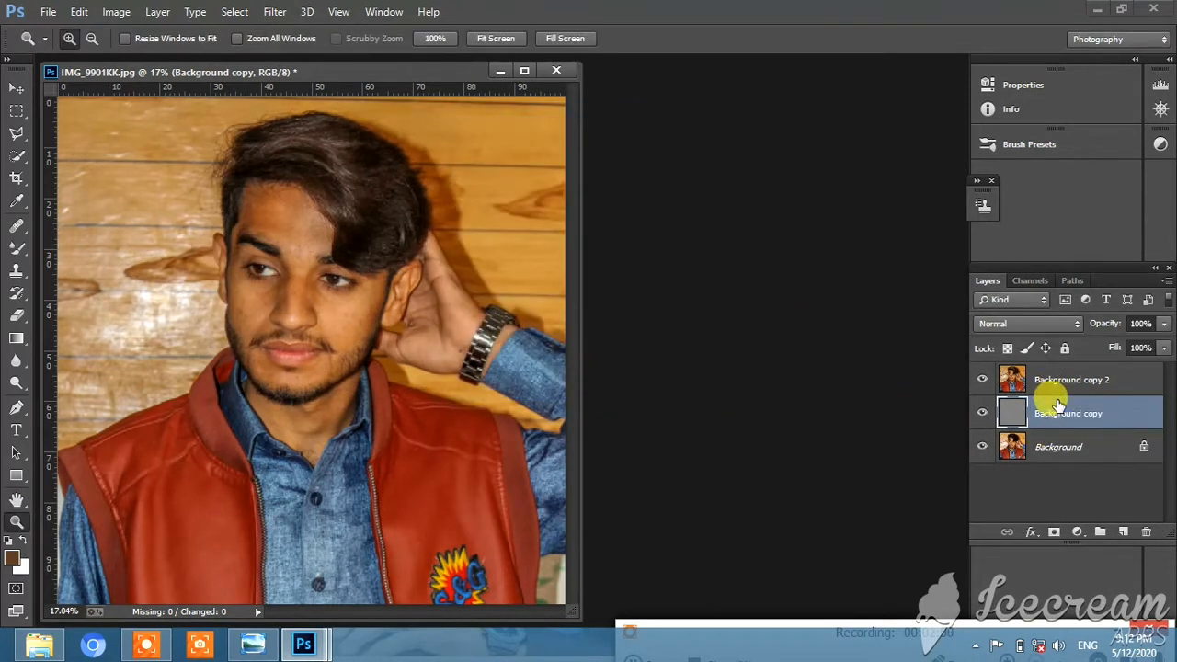
# Step: Set the High Pass layer's blend mode to Linear Light and move it above the blurred Background copy 2 layer
pyautogui.rightClick(1066, 412)
pyautogui.click(638, 304)
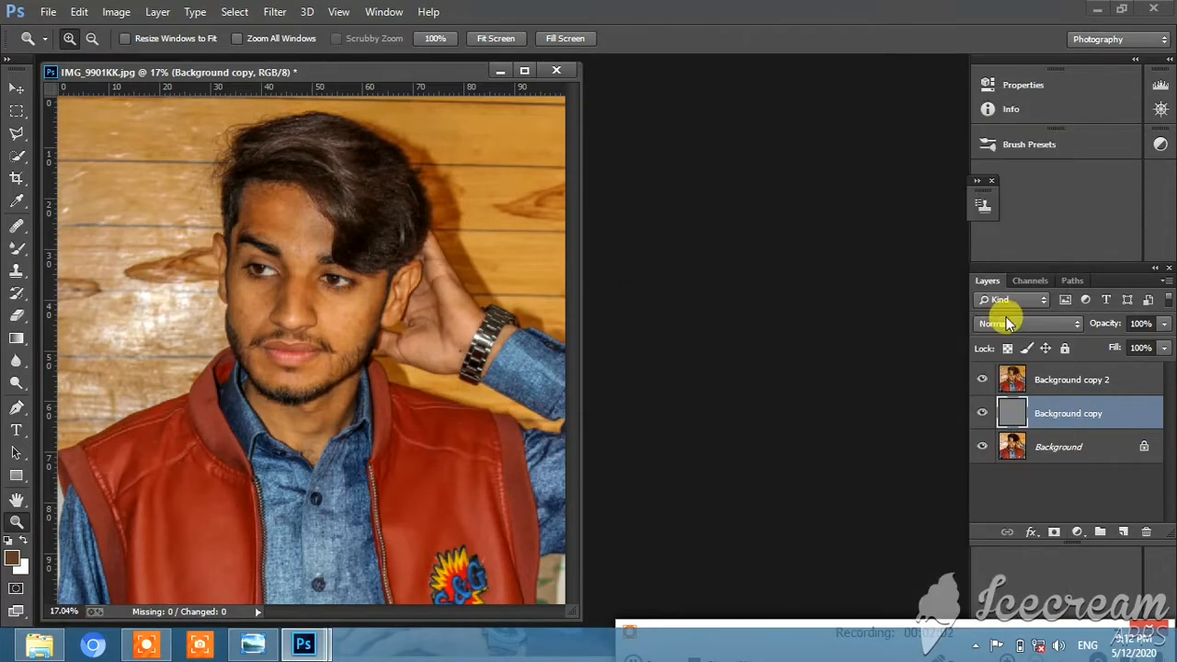
pyautogui.click(1034, 324)
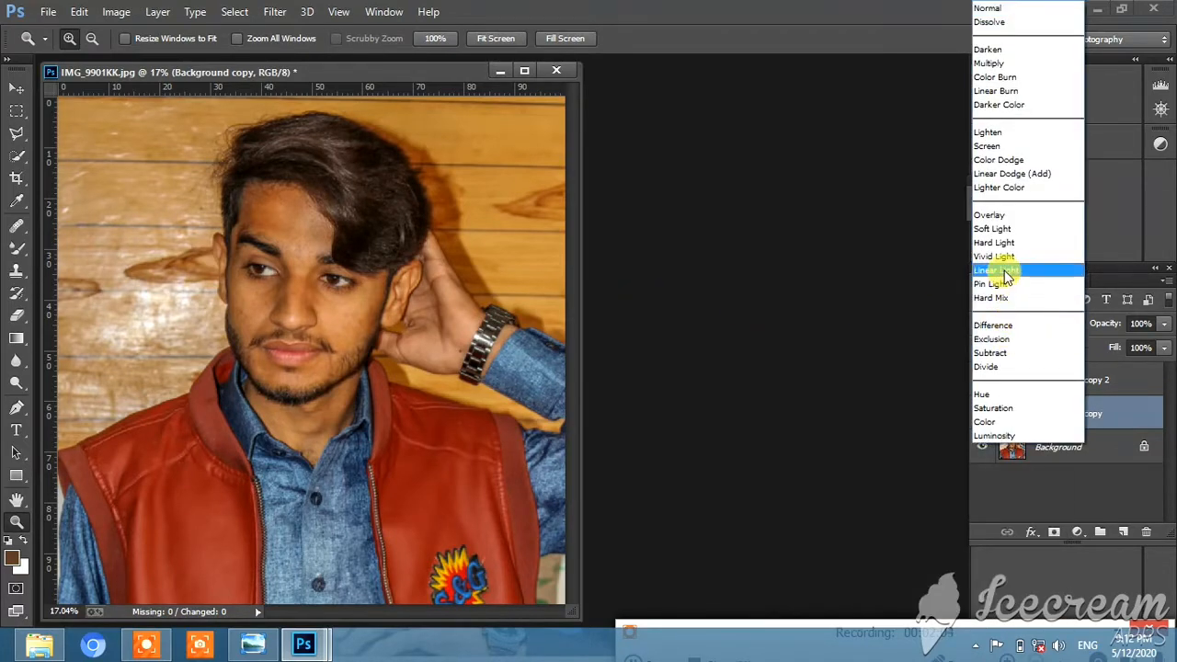
pyautogui.click(1007, 272)
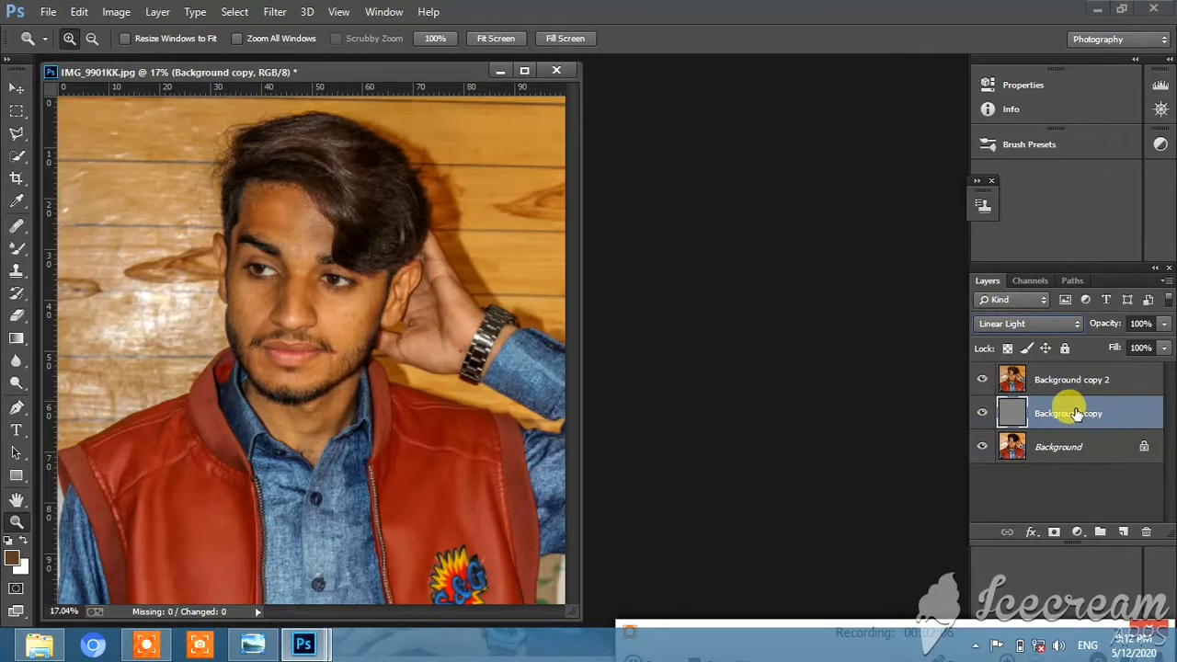
pyautogui.moveTo(1061, 417); pyautogui.dragTo(1048, 377)
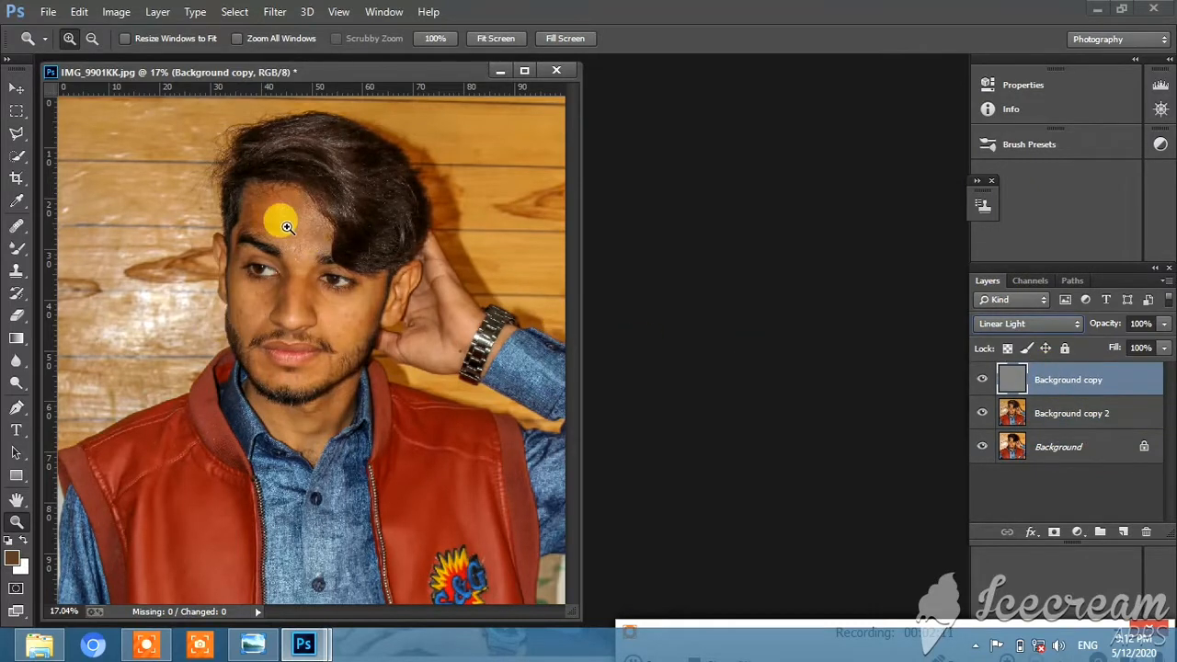
# Step: Check the face up close, then merge the Linear Light layer down into Background copy 2
pyautogui.moveTo(224, 213); pyautogui.dragTo(452, 402)
pyautogui.rightClick(265, 323)
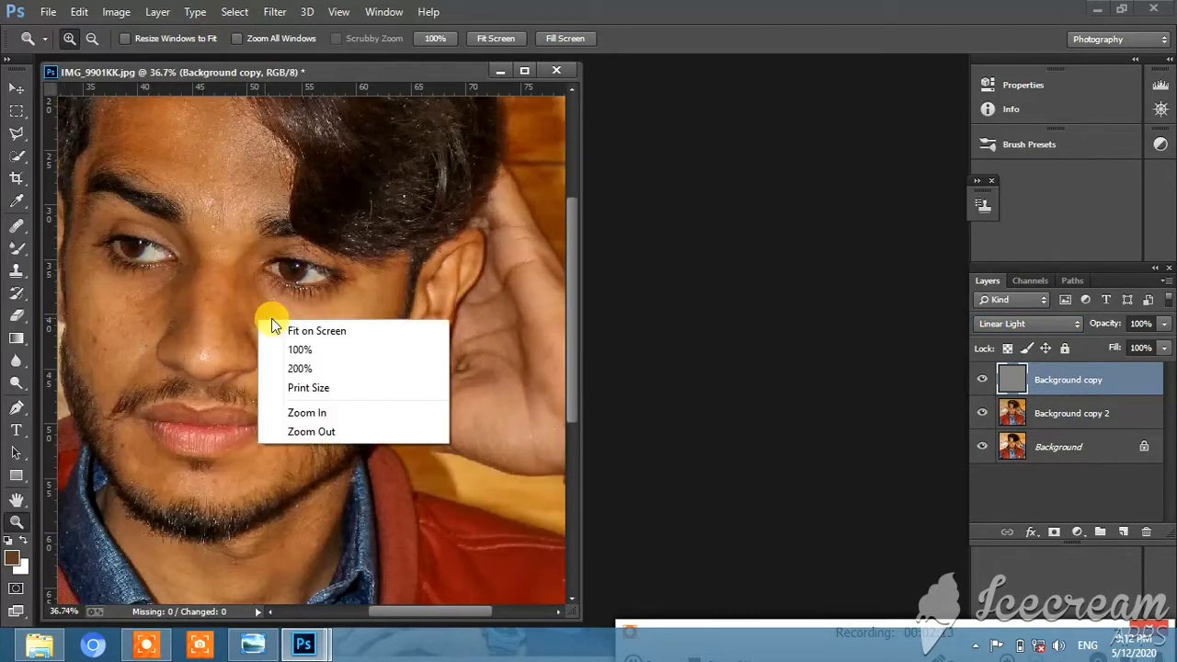
pyautogui.click(312, 331)
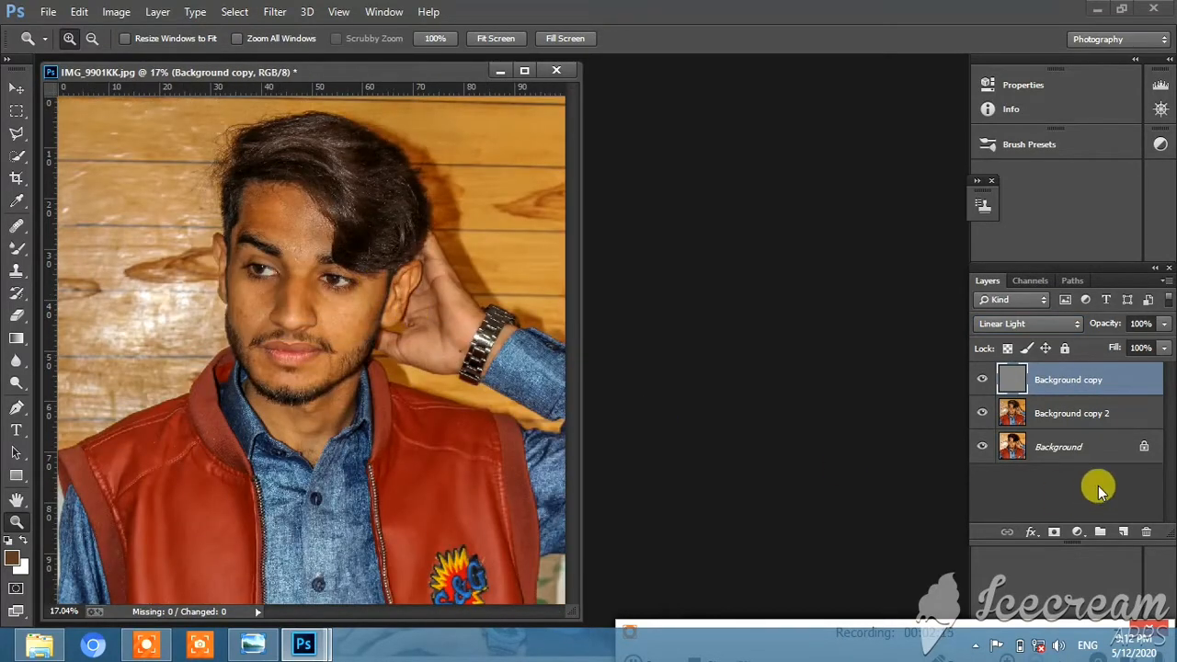
pyautogui.rightClick(1064, 384)
pyautogui.click(977, 427)
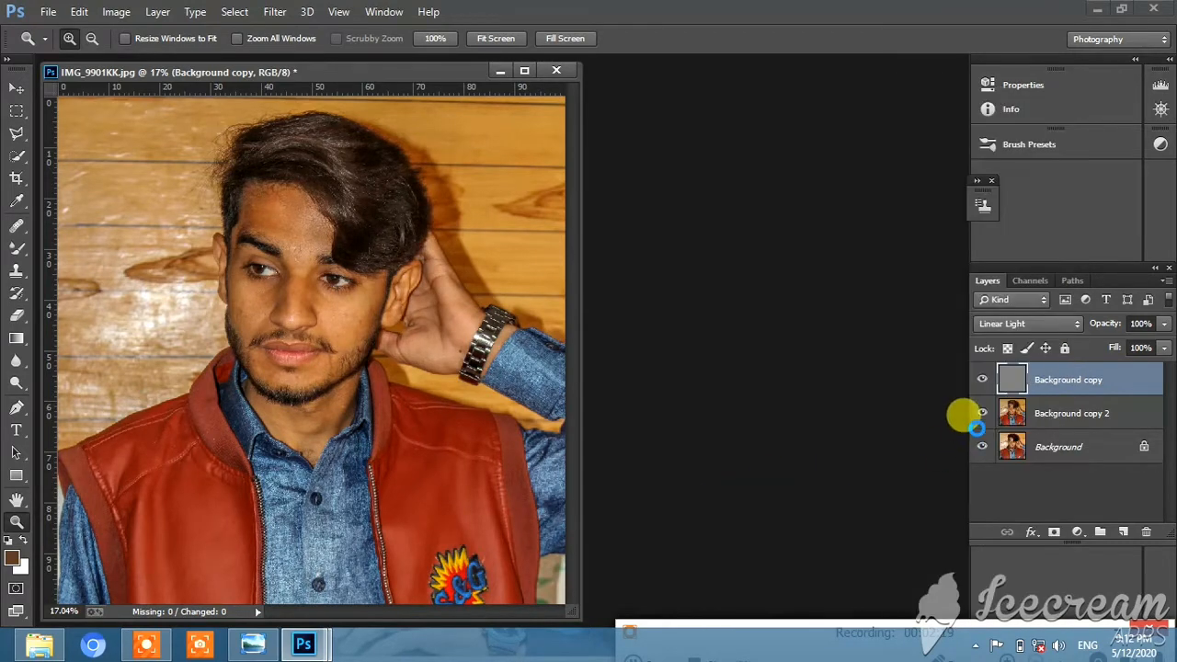
pyautogui.click(981, 381)
pyautogui.click(981, 380)
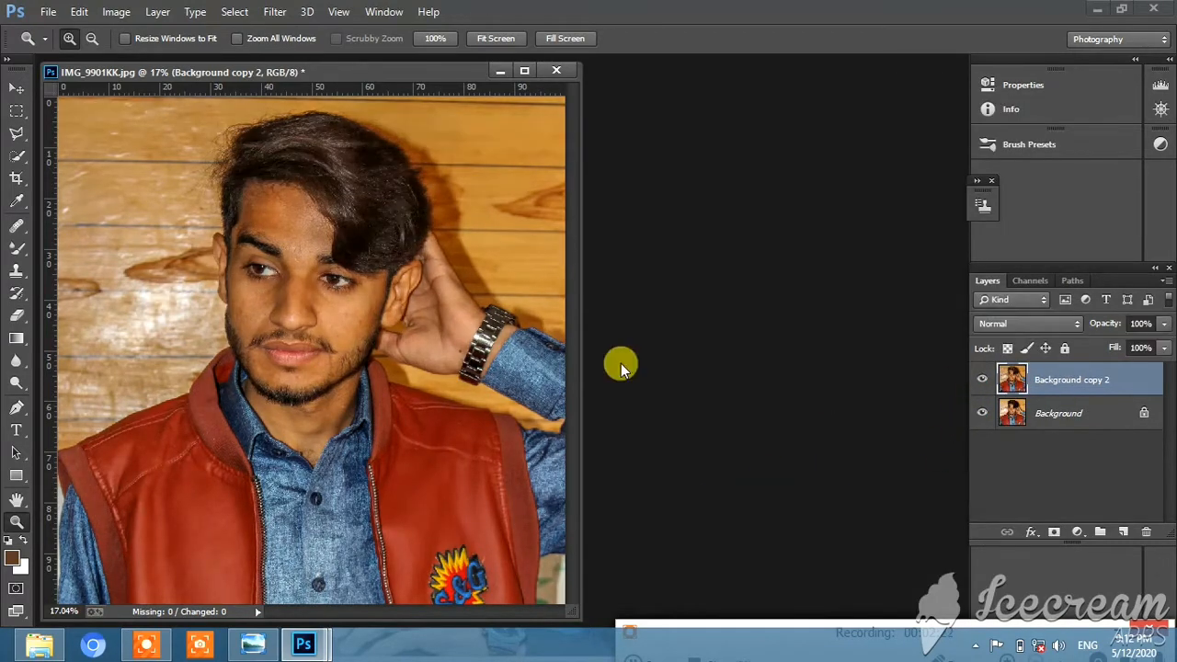
# Step: Smooth the skin on the forehead's outer side above the eyebrow with the Mixer Brush at 101 px
pyautogui.moveTo(216, 180); pyautogui.dragTo(377, 278)
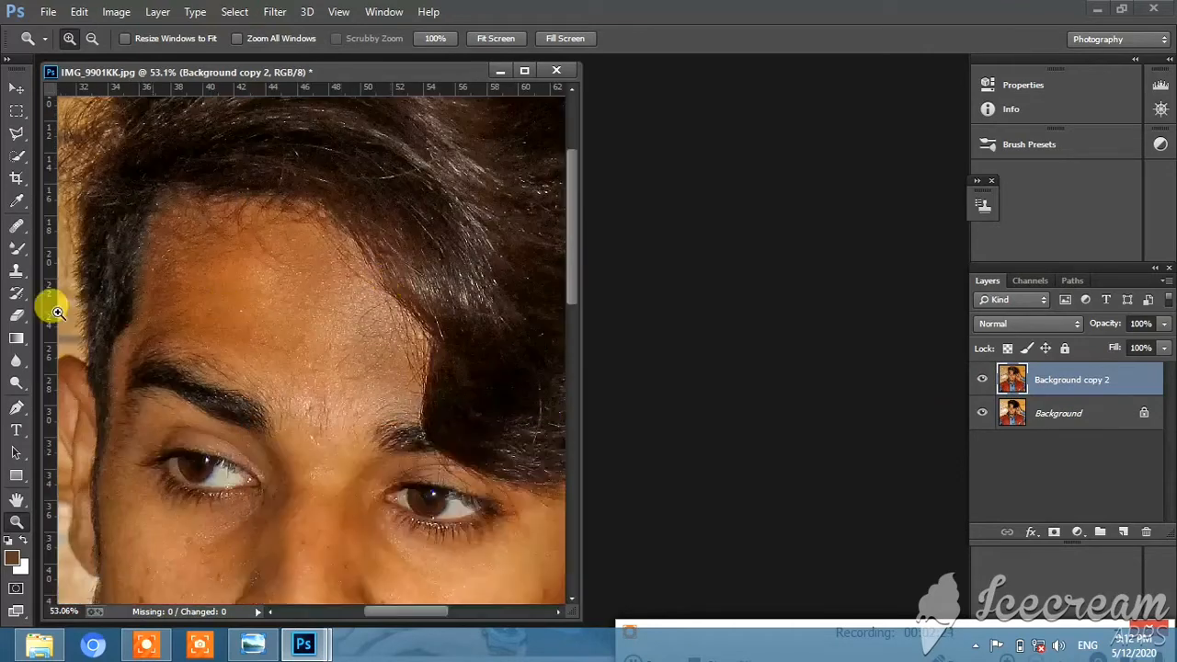
pyautogui.click(15, 251)
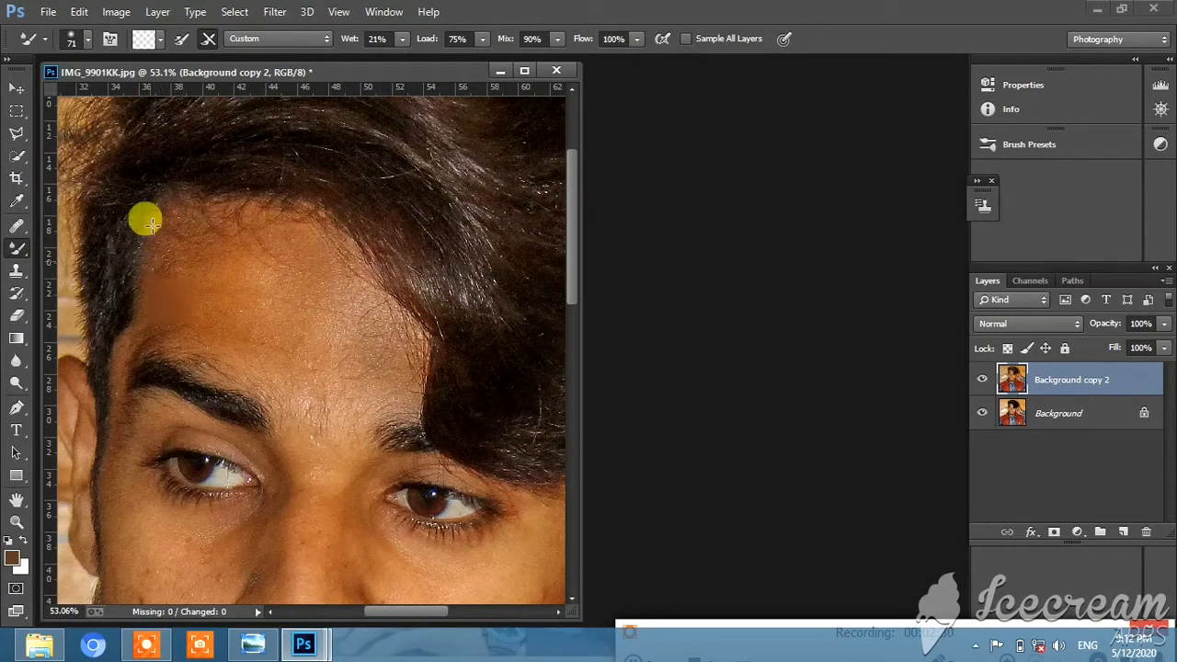
pyautogui.click(88, 40)
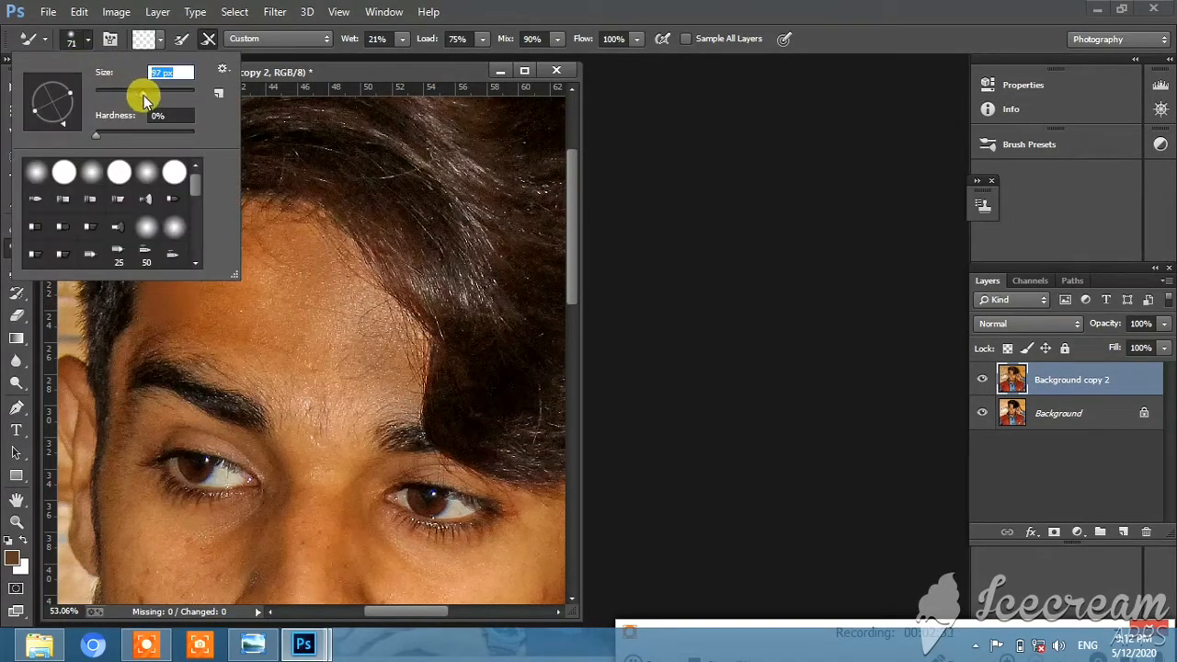
pyautogui.moveTo(145, 94); pyautogui.dragTo(145, 95)
pyautogui.click(232, 343)
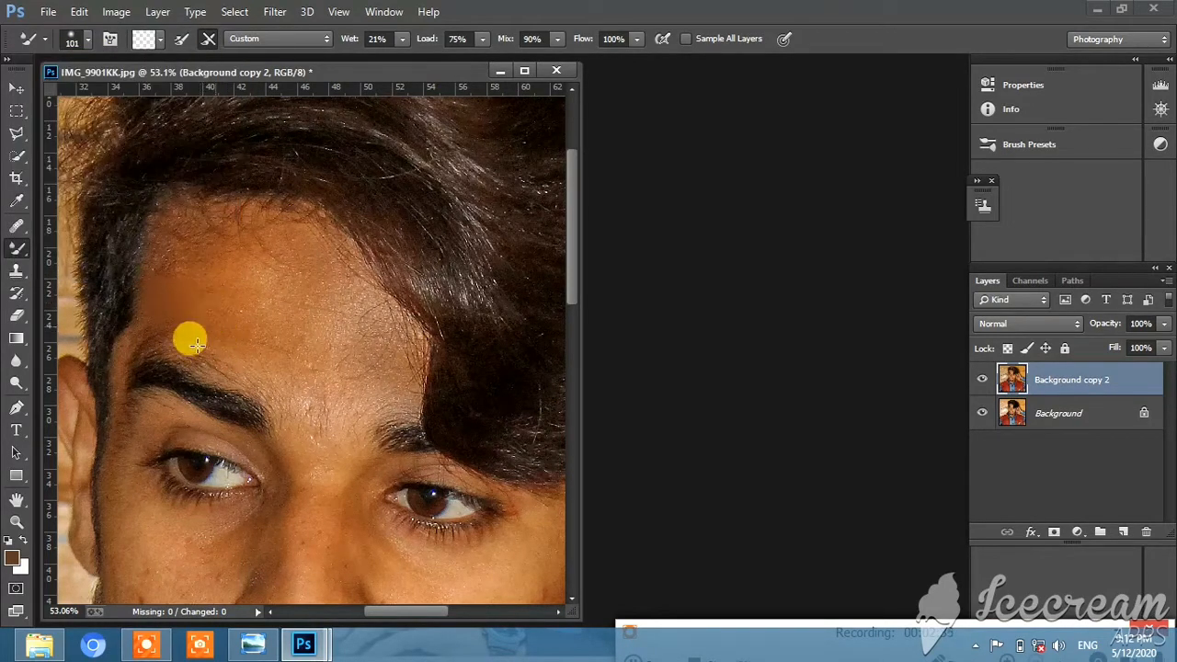
pyautogui.moveTo(195, 345)
pyautogui.mouseDown()
pyautogui.moveTo(168, 338)
pyautogui.moveTo(189, 312)
pyautogui.mouseUp()
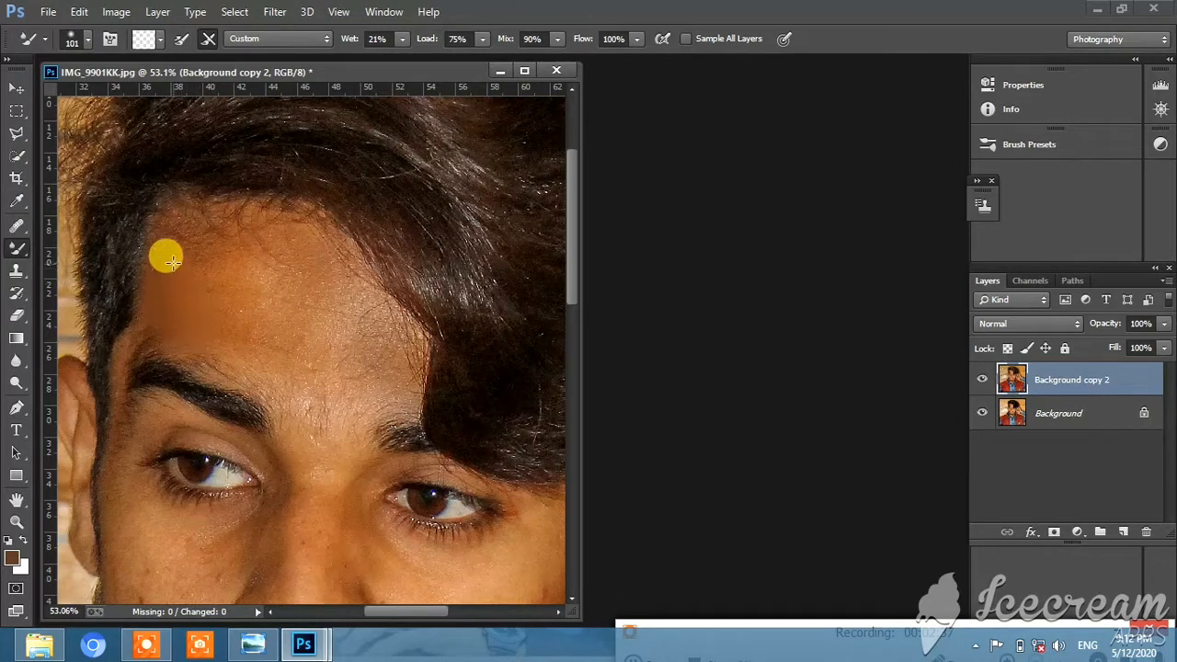
pyautogui.moveTo(159, 251)
pyautogui.mouseDown()
pyautogui.moveTo(177, 222)
pyautogui.moveTo(167, 222)
pyautogui.moveTo(175, 243)
pyautogui.moveTo(209, 239)
pyautogui.moveTo(295, 333)
pyautogui.moveTo(283, 358)
pyautogui.moveTo(210, 335)
pyautogui.moveTo(278, 372)
pyautogui.moveTo(219, 315)
pyautogui.moveTo(282, 348)
pyautogui.moveTo(235, 310)
pyautogui.moveTo(255, 303)
pyautogui.moveTo(282, 324)
pyautogui.moveTo(219, 273)
pyautogui.moveTo(242, 274)
pyautogui.moveTo(232, 276)
pyautogui.moveTo(241, 284)
pyautogui.moveTo(215, 273)
pyautogui.moveTo(210, 242)
pyautogui.moveTo(240, 288)
pyautogui.moveTo(200, 222)
pyautogui.moveTo(278, 230)
pyautogui.moveTo(210, 179)
pyautogui.mouseUp()
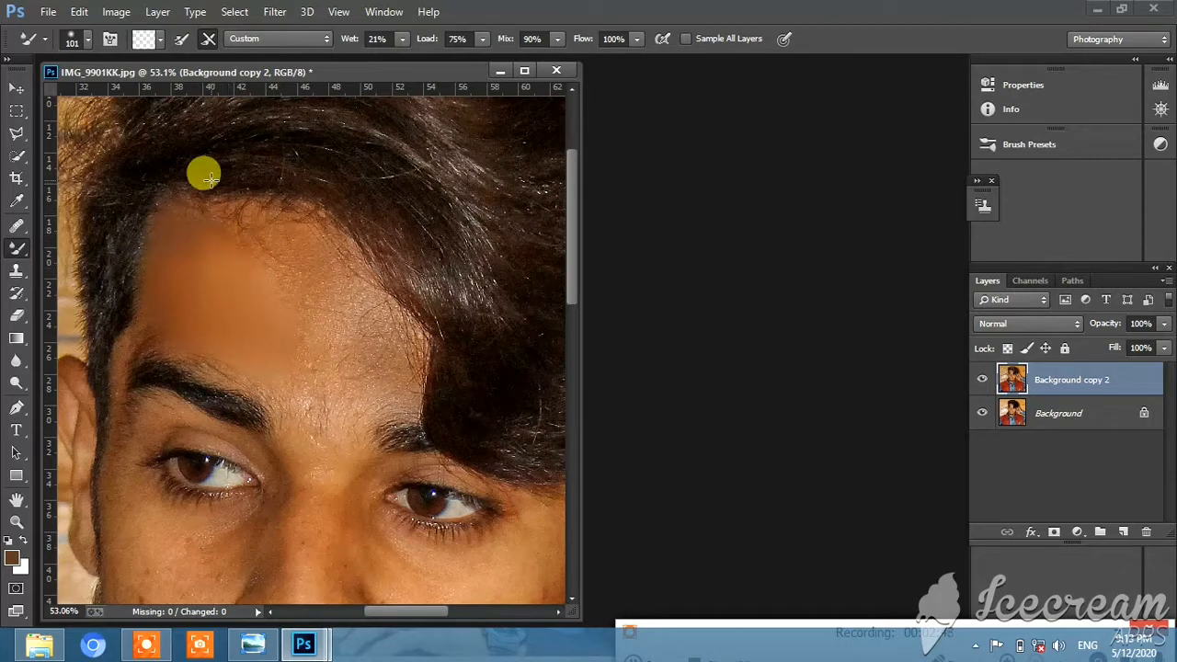
# Step: Enlarge the Mixer Brush to 139 px and smooth the middle and remaining part of the forehead
pyautogui.click(87, 39)
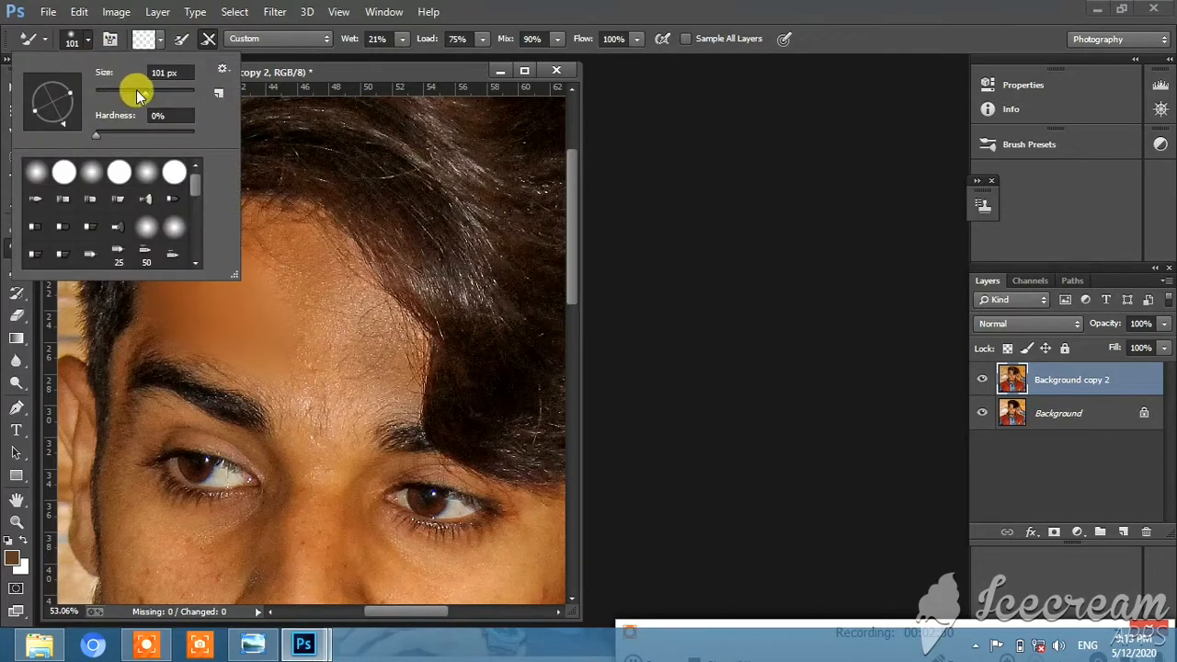
pyautogui.moveTo(136, 89); pyautogui.dragTo(150, 89)
pyautogui.click(260, 315)
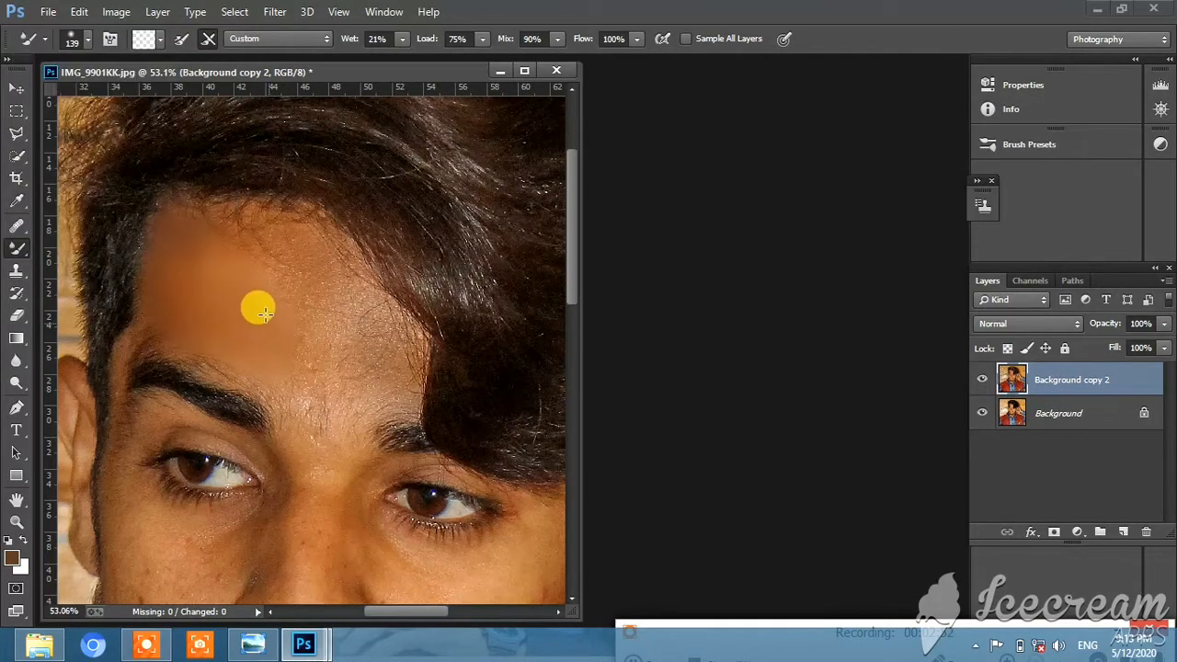
pyautogui.moveTo(264, 314)
pyautogui.mouseDown()
pyautogui.moveTo(186, 229)
pyautogui.moveTo(228, 274)
pyautogui.moveTo(175, 242)
pyautogui.moveTo(188, 253)
pyautogui.moveTo(166, 292)
pyautogui.moveTo(153, 296)
pyautogui.moveTo(148, 268)
pyautogui.moveTo(306, 370)
pyautogui.mouseUp()
pyautogui.moveTo(302, 329)
pyautogui.mouseDown()
pyautogui.moveTo(298, 278)
pyautogui.moveTo(251, 252)
pyautogui.moveTo(276, 245)
pyautogui.moveTo(226, 229)
pyautogui.moveTo(329, 274)
pyautogui.moveTo(325, 367)
pyautogui.moveTo(315, 347)
pyautogui.moveTo(326, 398)
pyautogui.moveTo(361, 388)
pyautogui.moveTo(370, 328)
pyautogui.moveTo(348, 295)
pyautogui.moveTo(388, 356)
pyautogui.moveTo(341, 343)
pyautogui.moveTo(348, 281)
pyautogui.moveTo(386, 330)
pyautogui.moveTo(359, 316)
pyautogui.mouseUp()
# Step: Smooth the skin on the nose, both cheeks and around the mouth and chin with the 139 px Mixer Brush
pyautogui.scroll(-4, 318, 380)
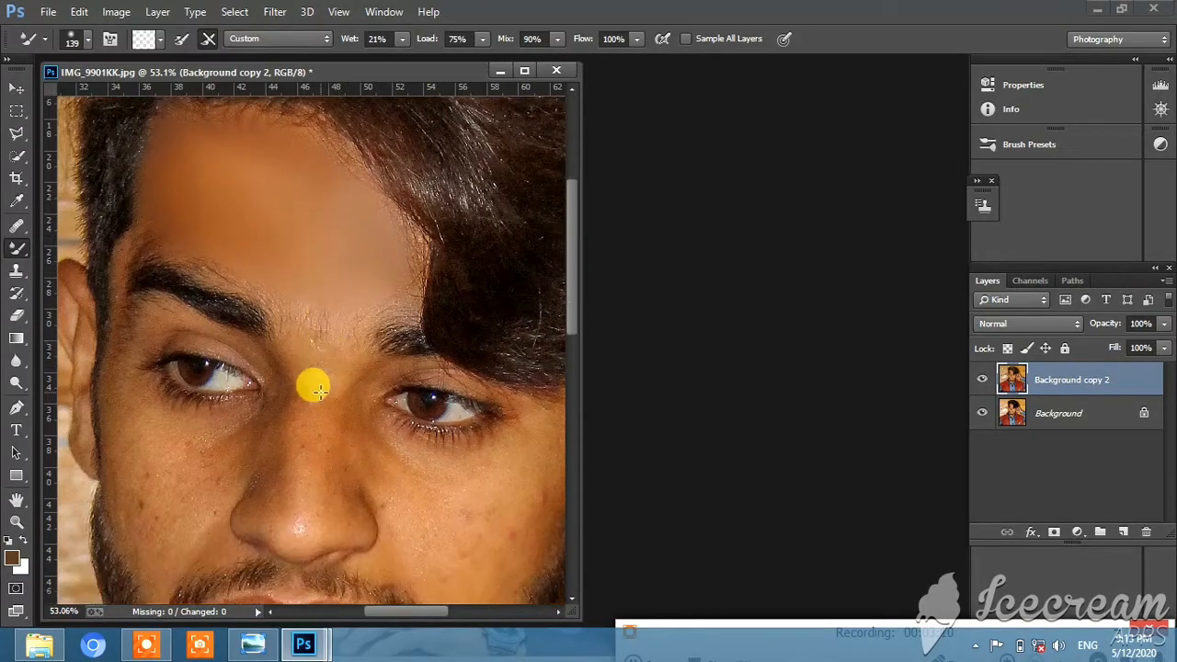
pyautogui.moveTo(186, 368)
pyautogui.mouseDown()
pyautogui.moveTo(210, 387)
pyautogui.moveTo(231, 355)
pyautogui.moveTo(141, 335)
pyautogui.moveTo(170, 416)
pyautogui.moveTo(206, 435)
pyautogui.moveTo(158, 470)
pyautogui.moveTo(122, 418)
pyautogui.moveTo(150, 448)
pyautogui.moveTo(146, 406)
pyautogui.moveTo(140, 422)
pyautogui.moveTo(126, 419)
pyautogui.moveTo(121, 368)
pyautogui.moveTo(172, 396)
pyautogui.moveTo(144, 383)
pyautogui.moveTo(123, 322)
pyautogui.moveTo(136, 315)
pyautogui.moveTo(119, 325)
pyautogui.moveTo(160, 413)
pyautogui.moveTo(233, 355)
pyautogui.moveTo(237, 373)
pyautogui.moveTo(209, 406)
pyautogui.moveTo(214, 463)
pyautogui.moveTo(164, 480)
pyautogui.moveTo(160, 496)
pyautogui.moveTo(281, 425)
pyautogui.moveTo(327, 283)
pyautogui.moveTo(331, 246)
pyautogui.moveTo(316, 246)
pyautogui.moveTo(317, 437)
pyautogui.moveTo(336, 420)
pyautogui.moveTo(317, 346)
pyautogui.moveTo(288, 412)
pyautogui.moveTo(260, 417)
pyautogui.moveTo(265, 357)
pyautogui.moveTo(249, 364)
pyautogui.moveTo(280, 300)
pyautogui.moveTo(257, 364)
pyautogui.moveTo(300, 383)
pyautogui.moveTo(297, 451)
pyautogui.moveTo(279, 430)
pyautogui.moveTo(253, 428)
pyautogui.moveTo(364, 410)
pyautogui.moveTo(535, 435)
pyautogui.moveTo(510, 439)
pyautogui.moveTo(533, 423)
pyautogui.moveTo(532, 392)
pyautogui.moveTo(535, 441)
pyautogui.moveTo(509, 460)
pyautogui.moveTo(414, 473)
pyautogui.moveTo(426, 389)
pyautogui.moveTo(408, 378)
pyautogui.moveTo(350, 388)
pyautogui.moveTo(361, 434)
pyautogui.moveTo(511, 379)
pyautogui.moveTo(542, 345)
pyautogui.moveTo(538, 457)
pyautogui.moveTo(525, 410)
pyautogui.moveTo(509, 468)
pyautogui.moveTo(500, 450)
pyautogui.moveTo(523, 446)
pyautogui.moveTo(555, 609)
pyautogui.moveTo(487, 520)
pyautogui.mouseUp()
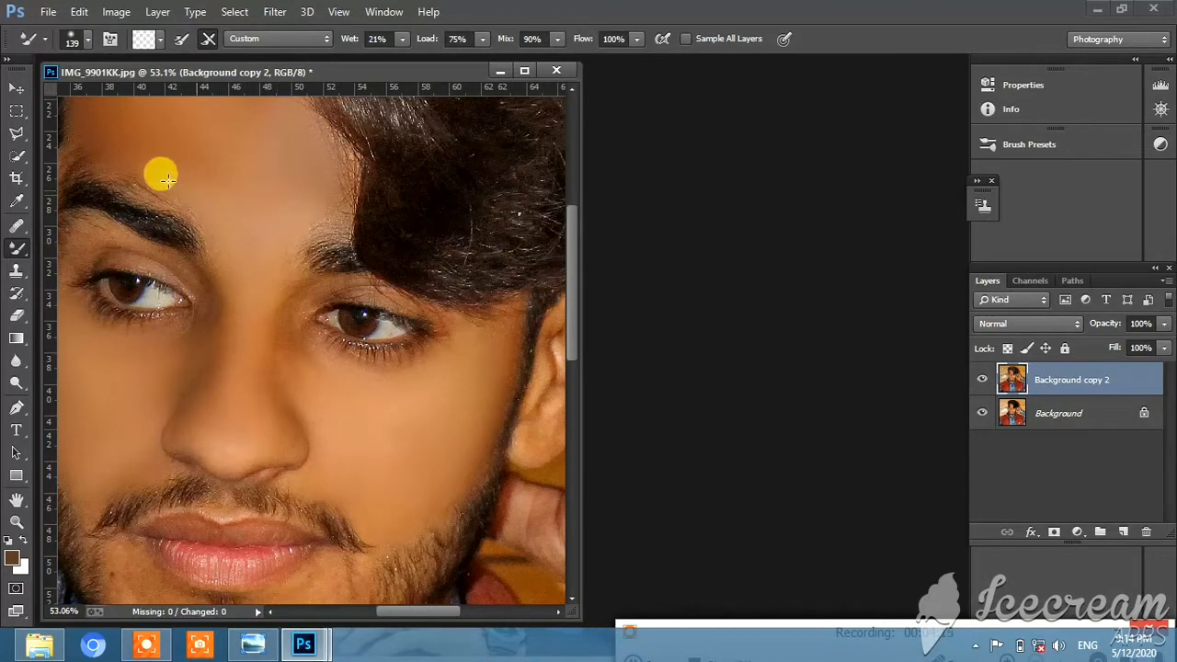
pyautogui.scroll(-3, 284, 368)
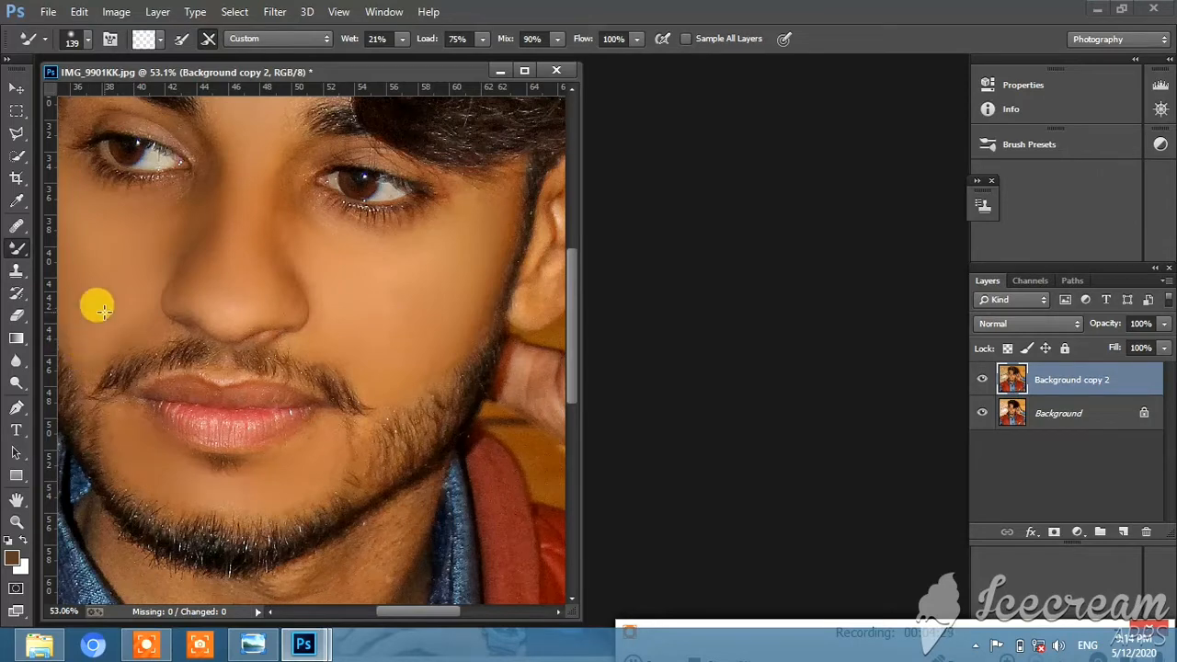
pyautogui.scroll(-1, 316, 517)
# Step: Examine the smoothed facial skin up close and with the whole portrait fitted on screen
pyautogui.click(17, 520)
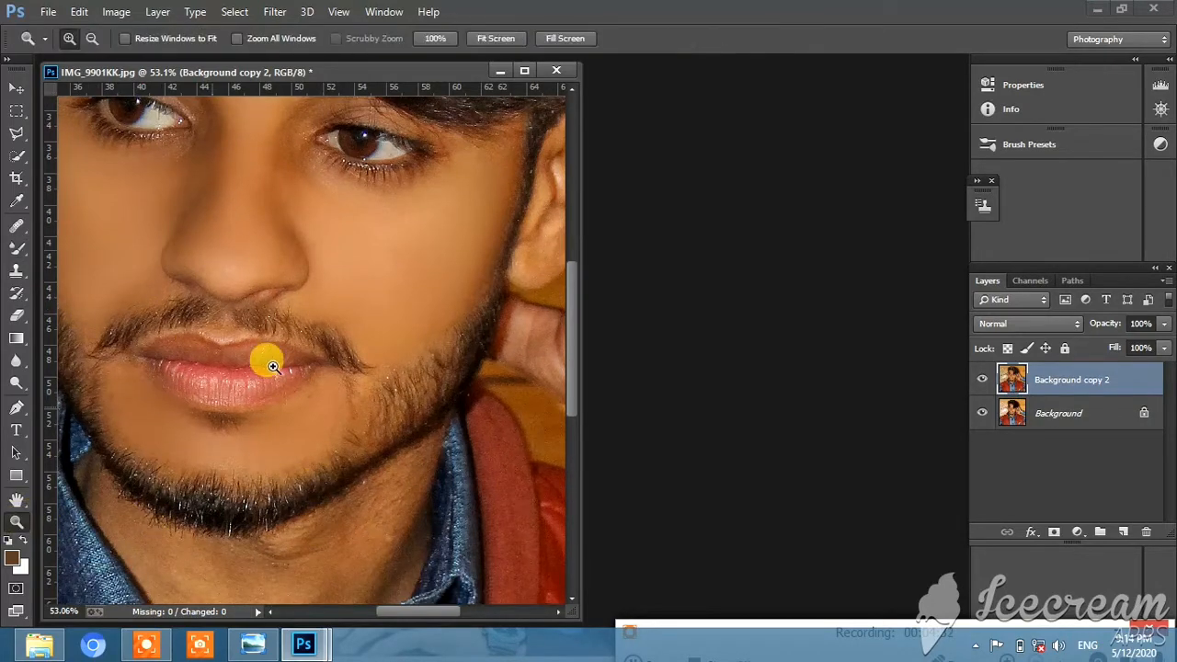
pyautogui.rightClick(293, 360)
pyautogui.click(347, 369)
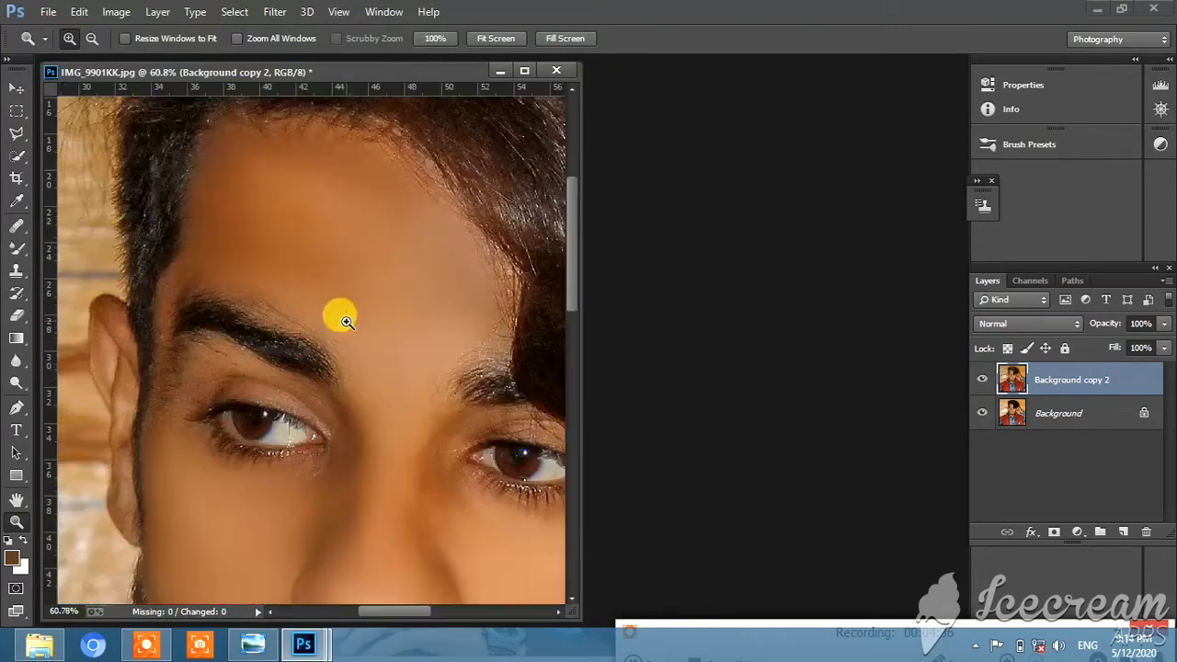
pyautogui.rightClick(356, 262)
pyautogui.click(386, 274)
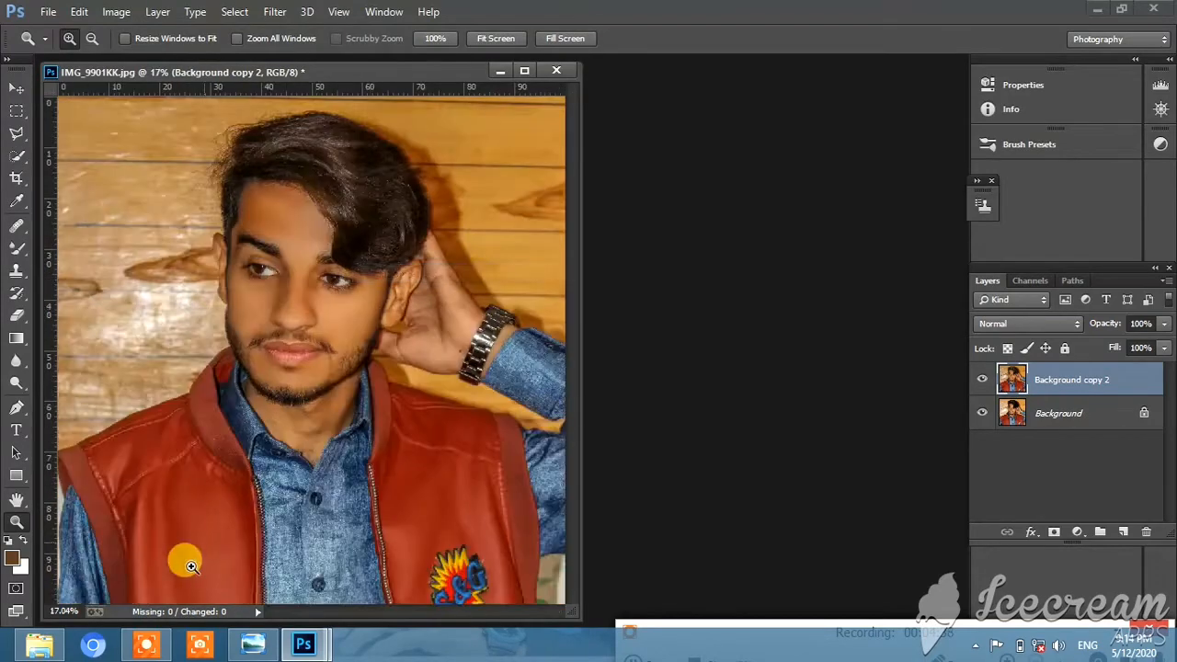
pyautogui.click(200, 643)
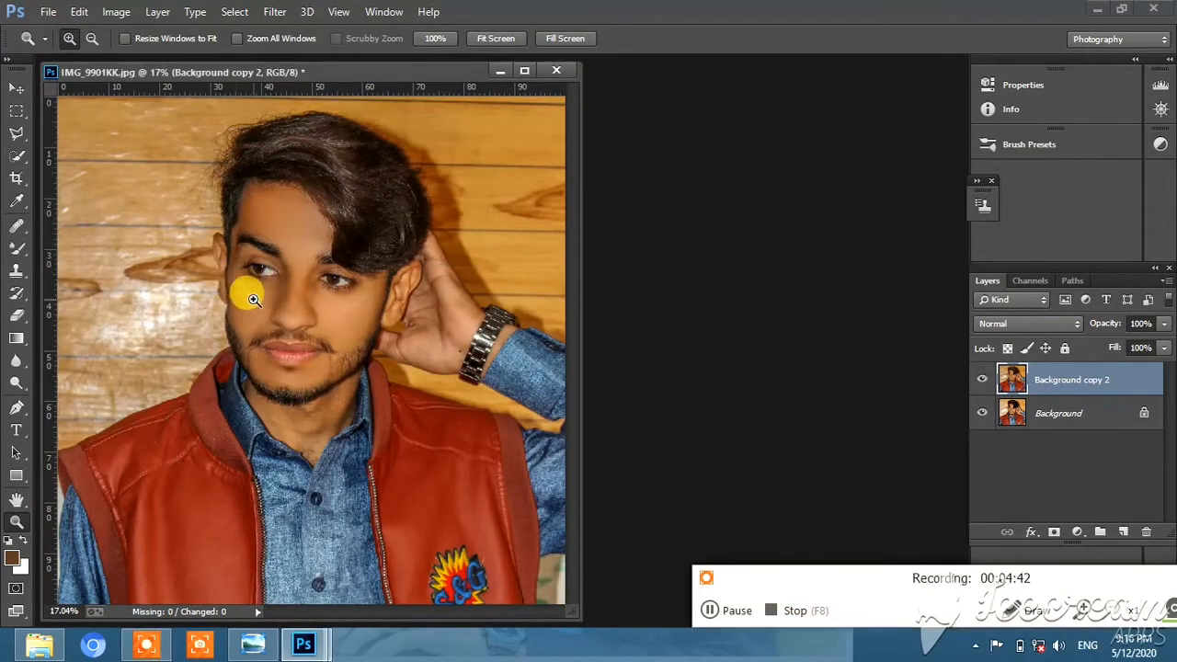
# Step: Smooth the skin around the eye nearest the visible temple with the Mixer Brush, reducing it to 57 px for the temple and eyelid
pyautogui.moveTo(231, 230); pyautogui.dragTo(321, 314)
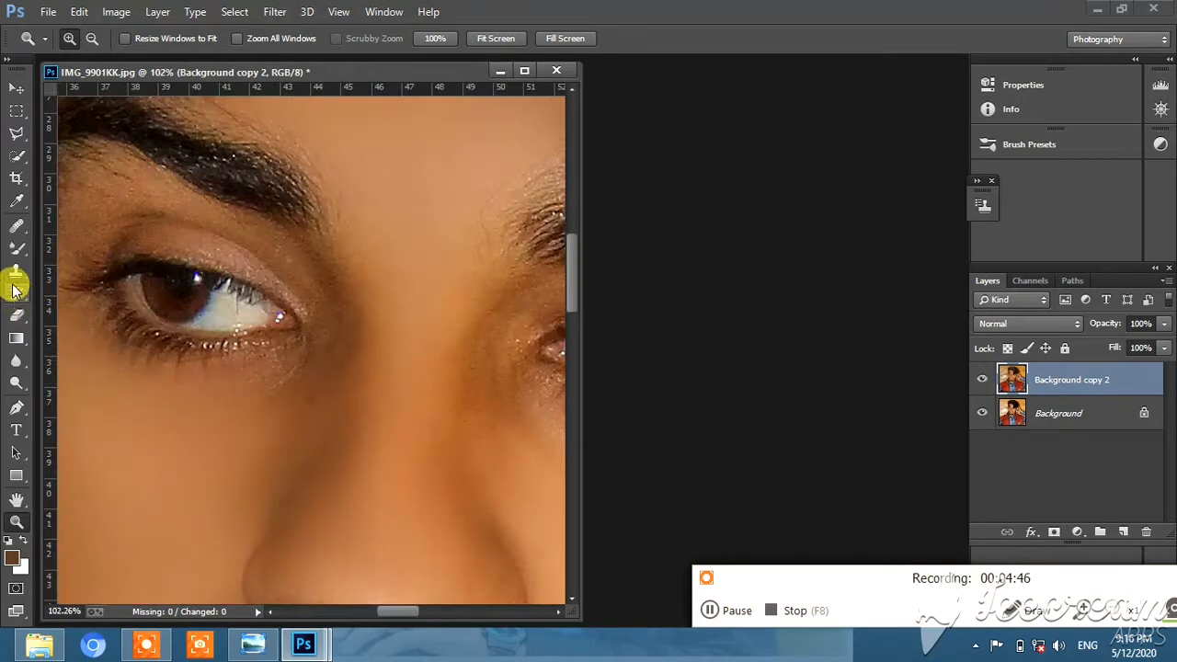
pyautogui.click(16, 248)
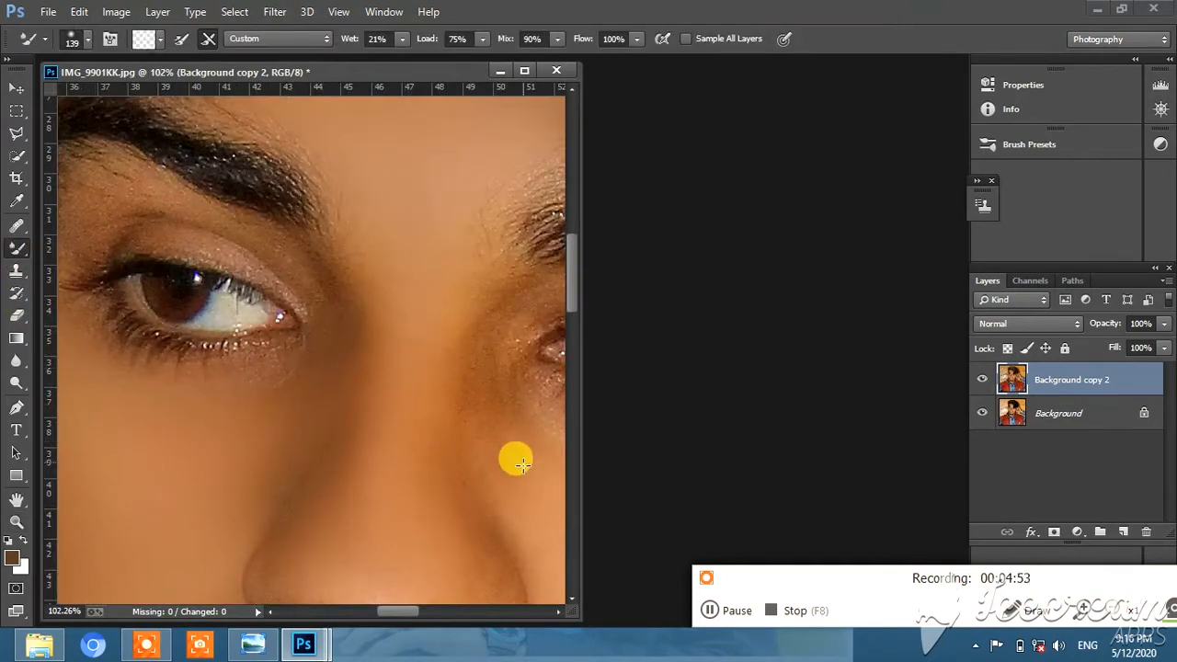
pyautogui.click(272, 612)
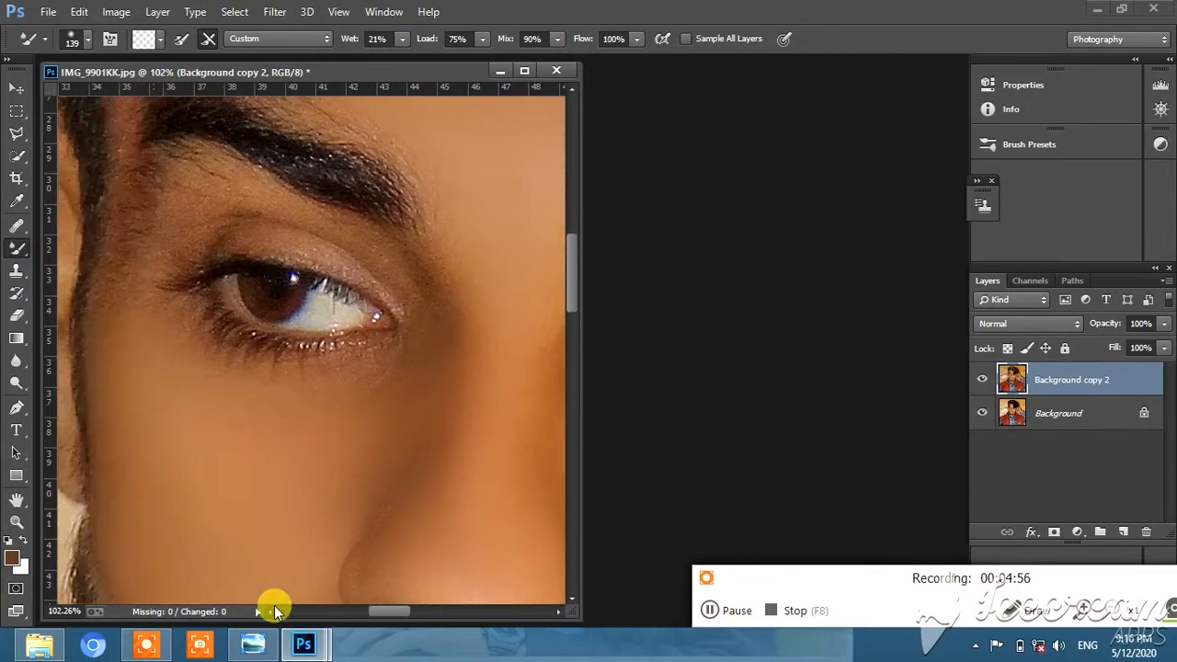
pyautogui.scroll(2, 195, 421)
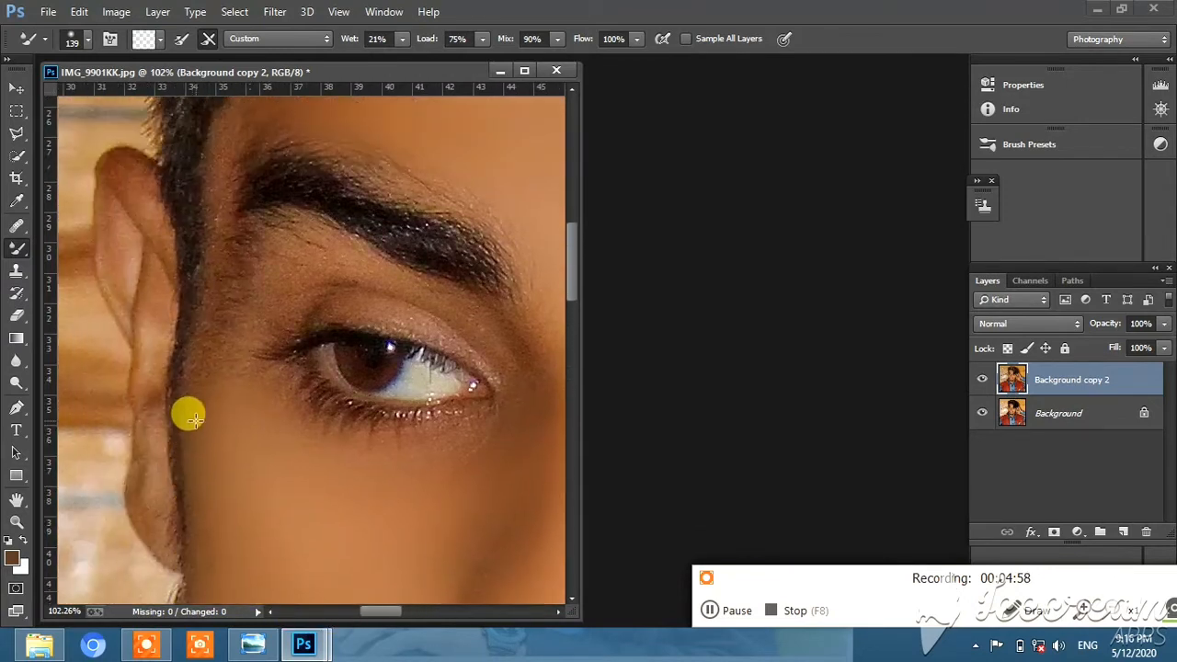
pyautogui.click(89, 42)
pyautogui.click(124, 94)
pyautogui.click(202, 384)
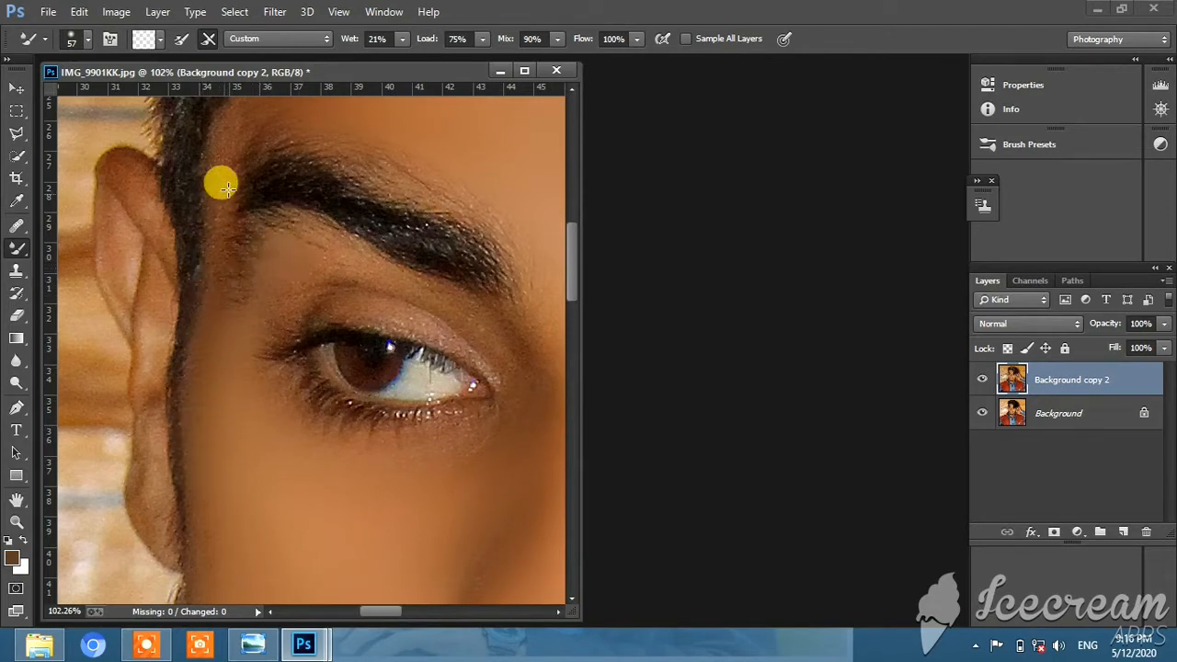
pyautogui.scroll(3, 264, 195)
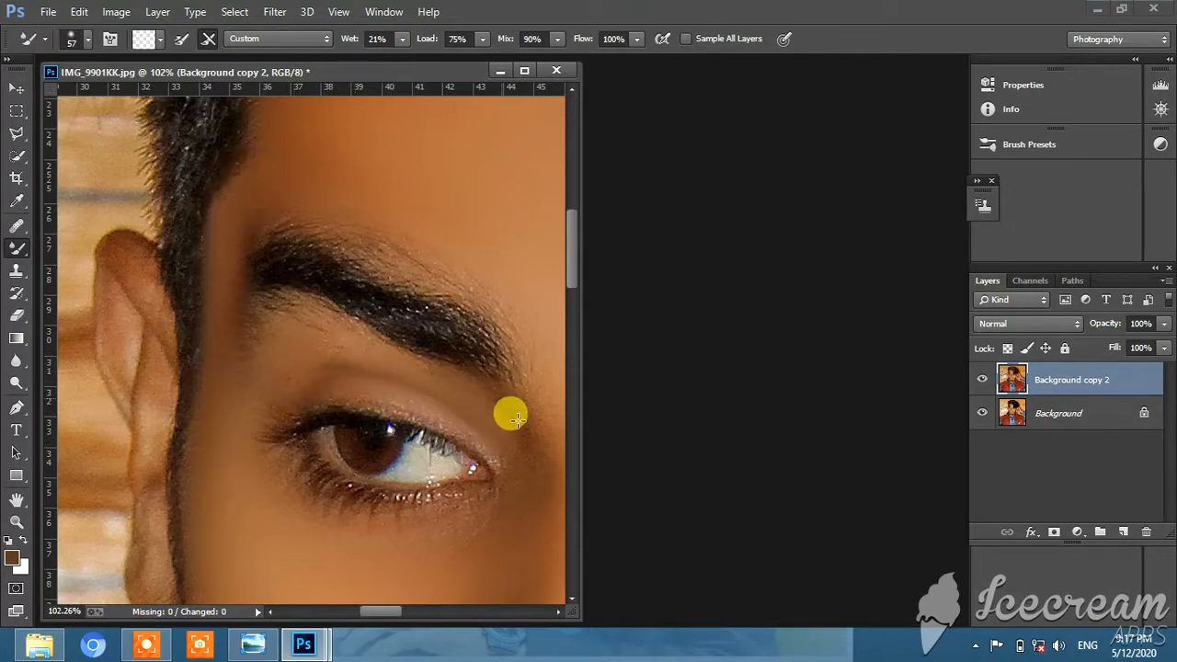
# Step: Smooth the skin around the other eye, beside the hair fringe, with the 57 px Mixer Brush
pyautogui.click(22, 524)
pyautogui.rightClick(357, 352)
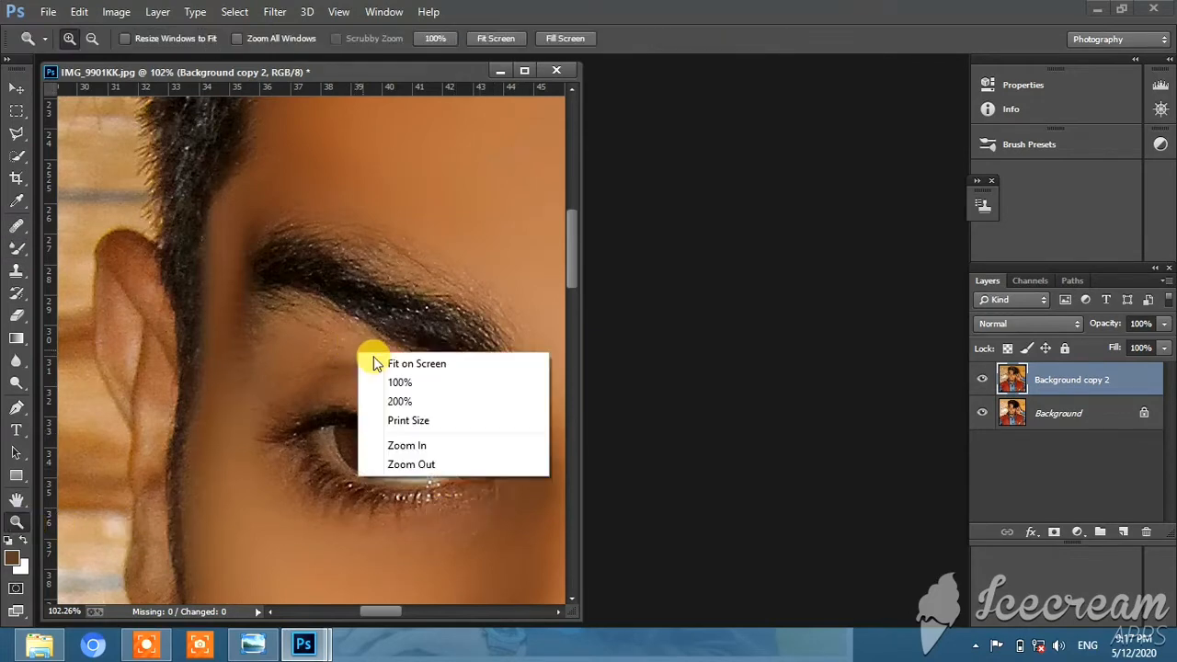
pyautogui.click(378, 364)
pyautogui.moveTo(302, 240); pyautogui.dragTo(397, 340)
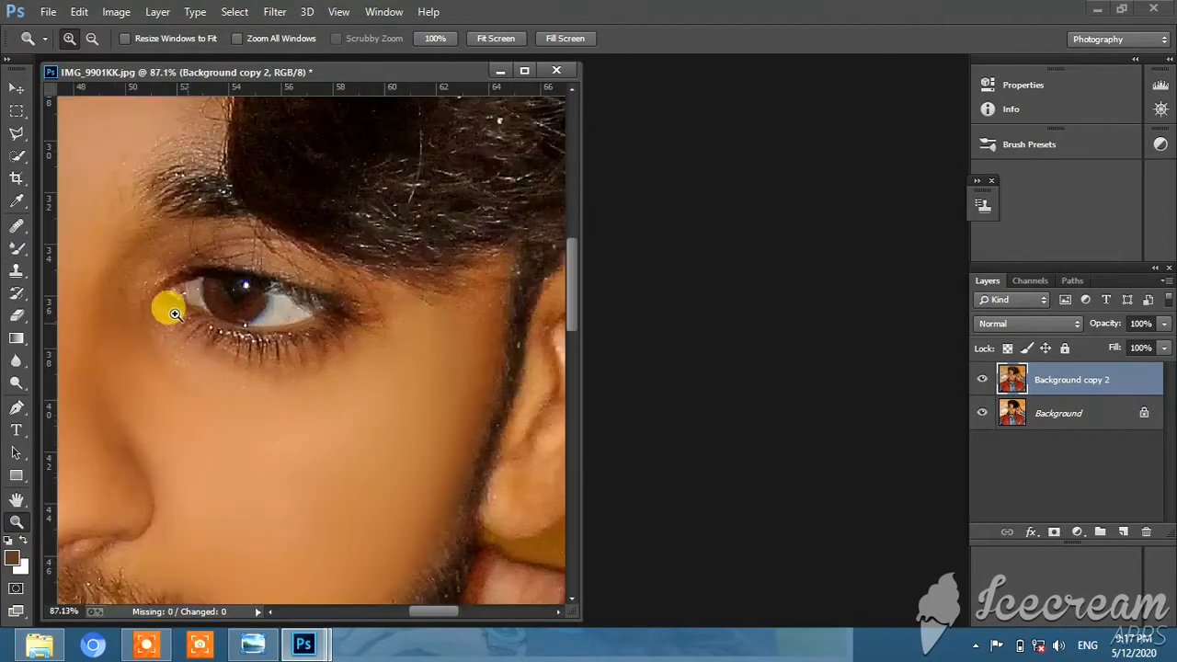
pyautogui.click(17, 247)
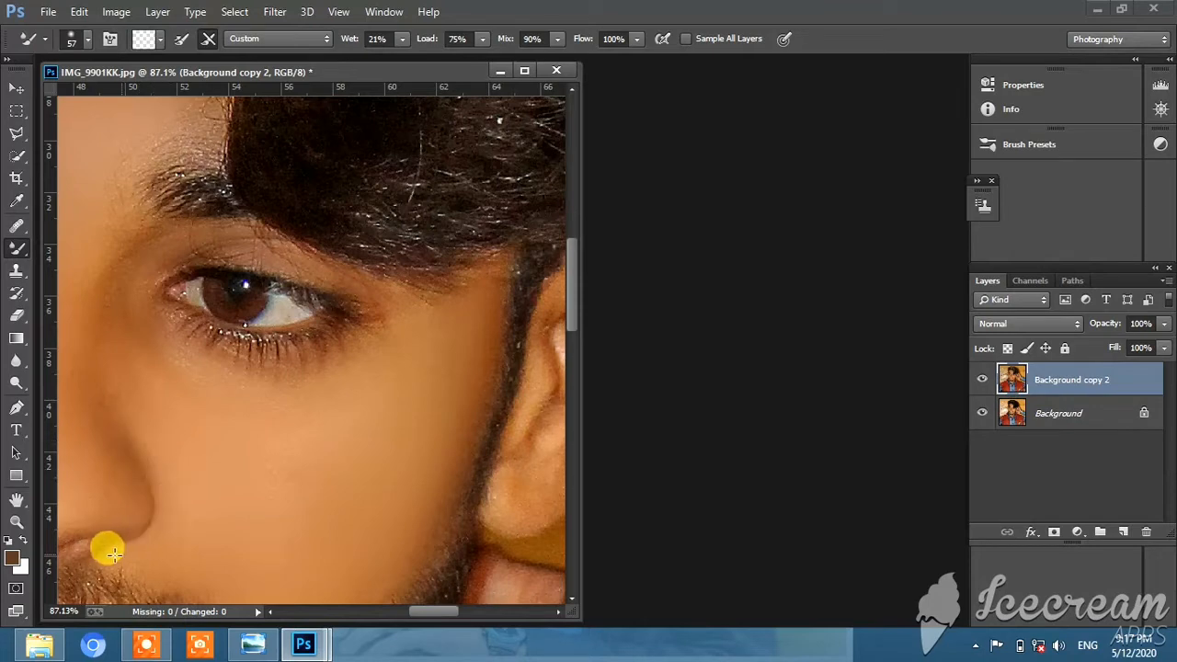
pyautogui.press('z')
pyautogui.rightClick(247, 412)
pyautogui.click(280, 409)
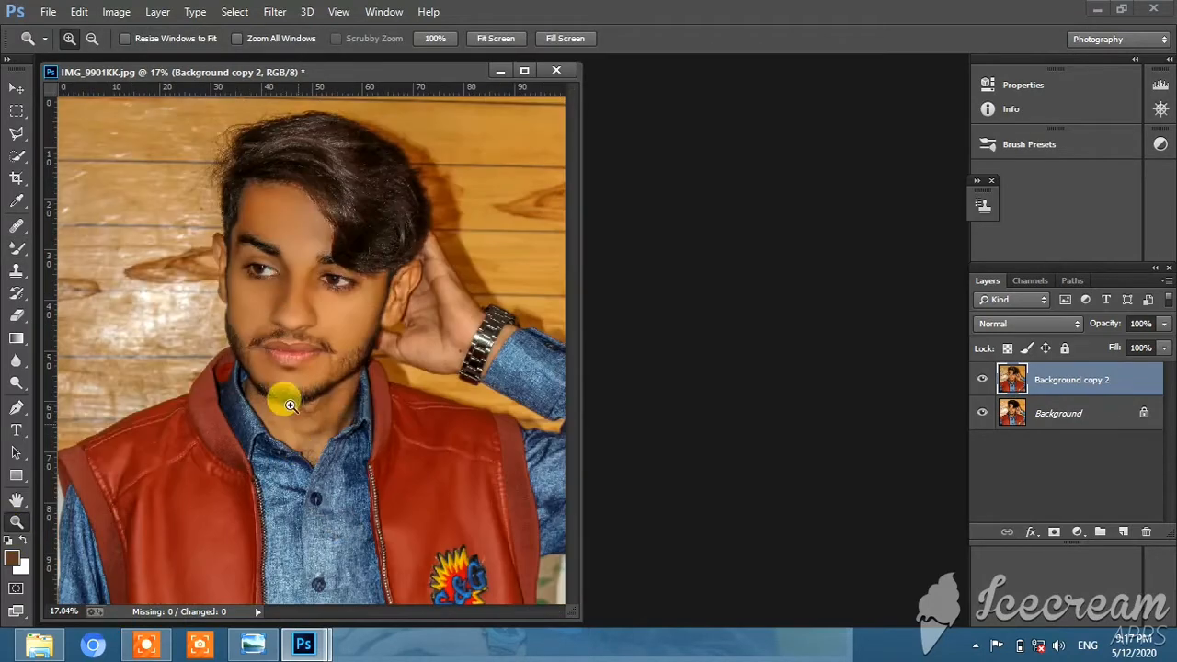
# Step: Smooth the skin around the mouth and between the lower lip and the beard with the 57 px Mixer Brush
pyautogui.moveTo(247, 294); pyautogui.dragTo(300, 379)
pyautogui.click(17, 248)
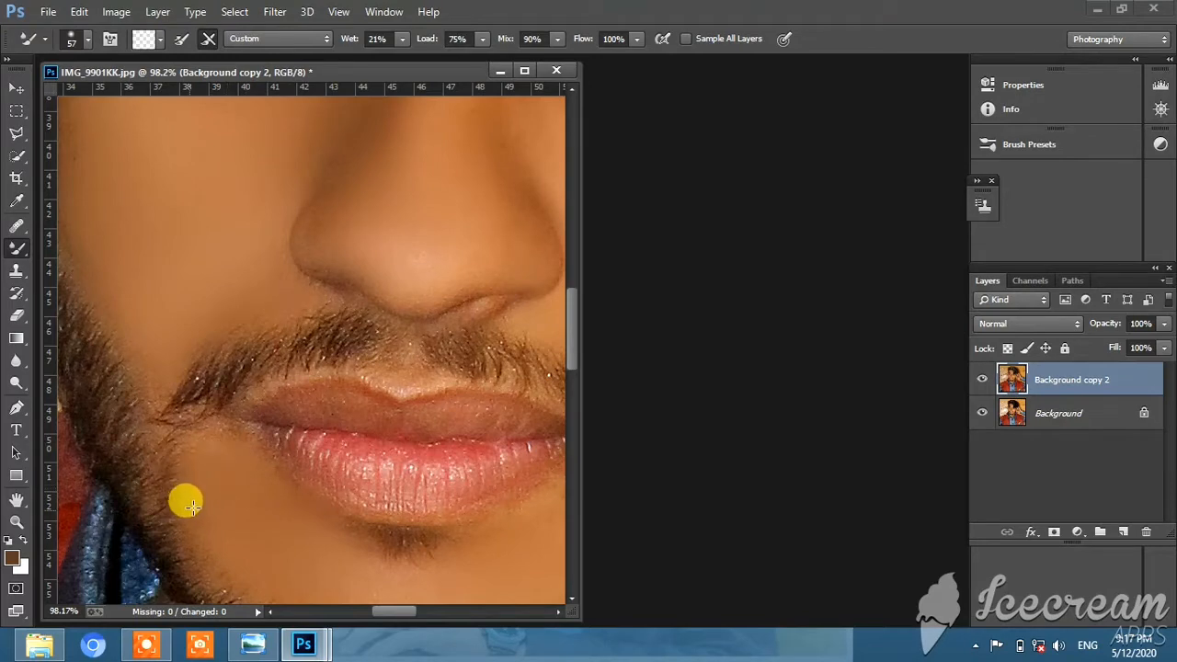
pyautogui.scroll(-2, 258, 556)
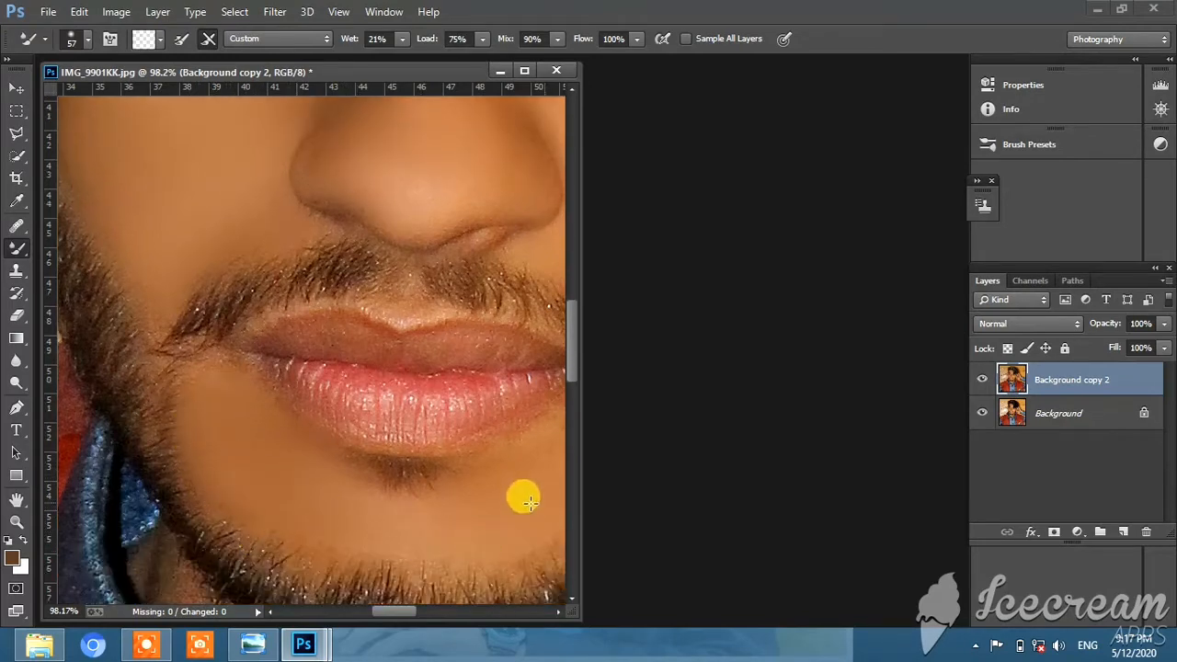
pyautogui.click(17, 521)
pyautogui.rightClick(276, 349)
pyautogui.click(294, 363)
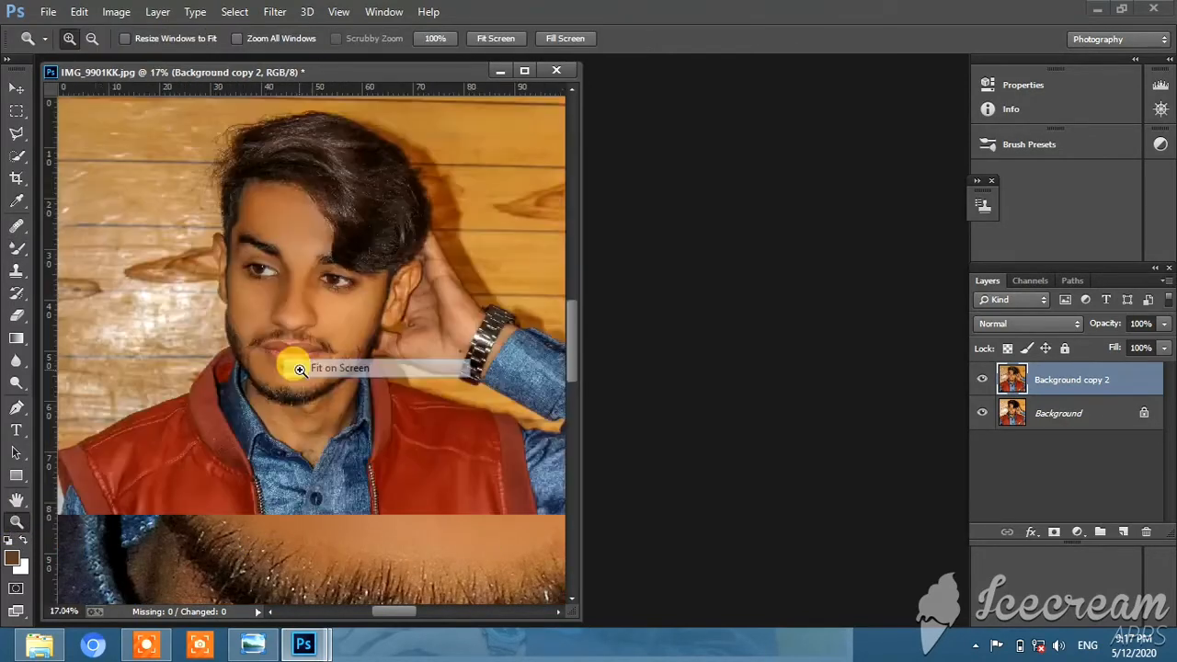
pyautogui.click(147, 644)
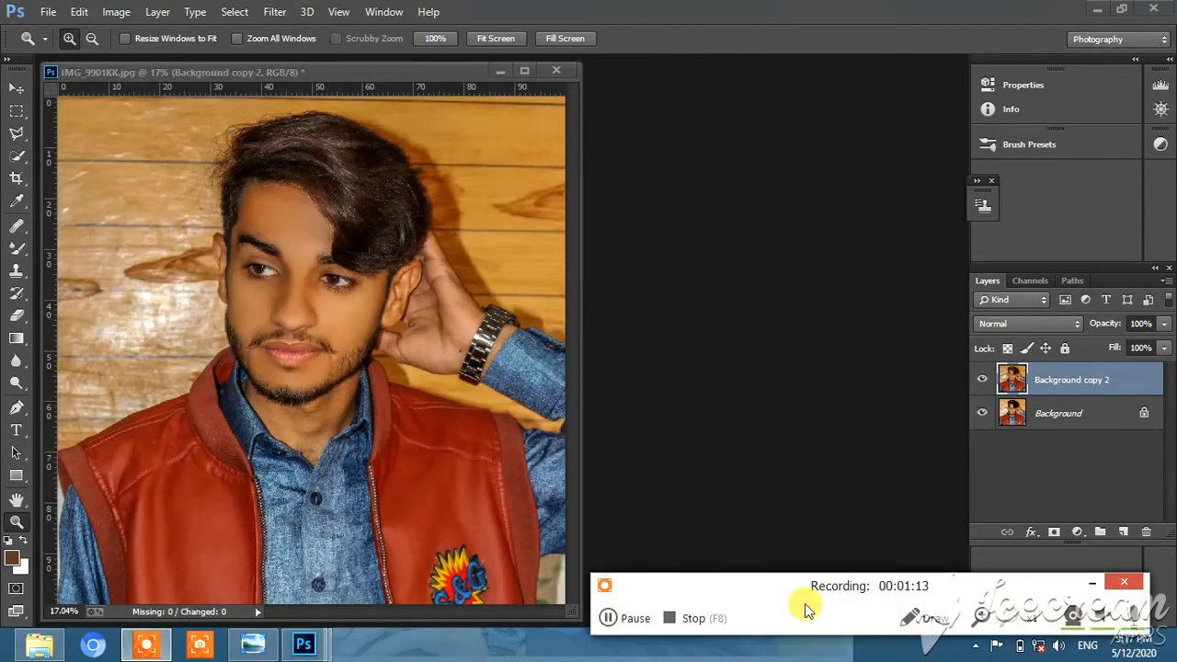
# Step: Enlarge the Mixer Brush to 114 px and smooth the neck skin between the jawline and the denim collar
pyautogui.moveTo(189, 342); pyautogui.dragTo(412, 493)
pyautogui.moveTo(333, 252); pyautogui.dragTo(522, 384)
pyautogui.scroll(3, 467, 372)
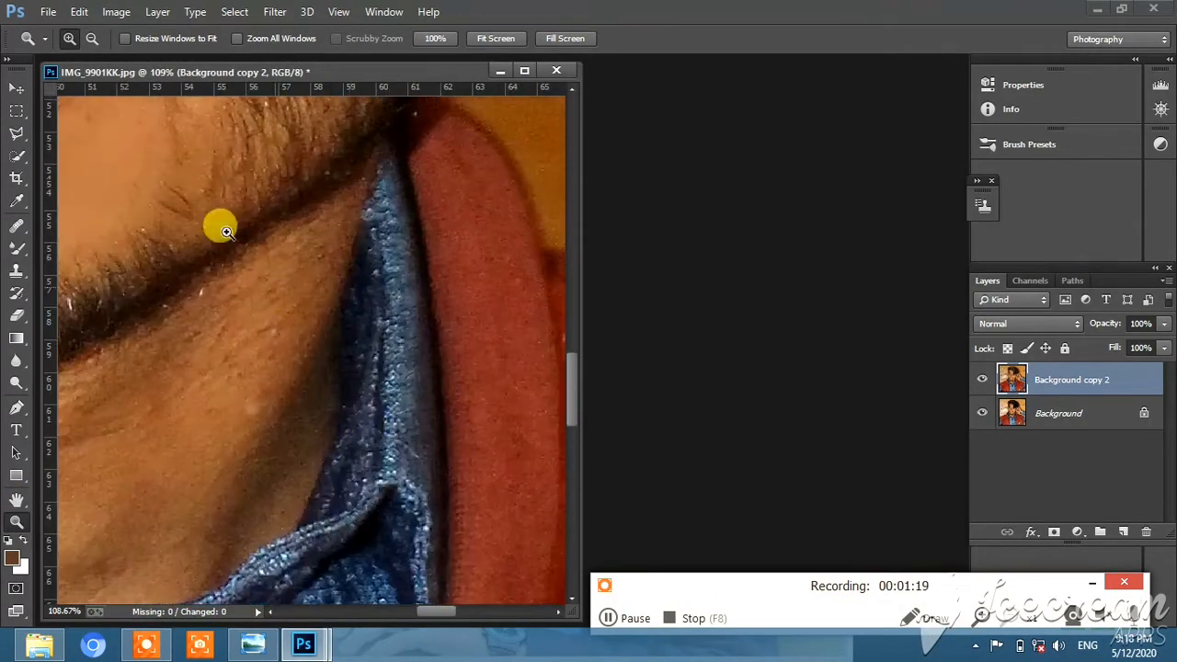
pyautogui.click(18, 245)
pyautogui.click(89, 39)
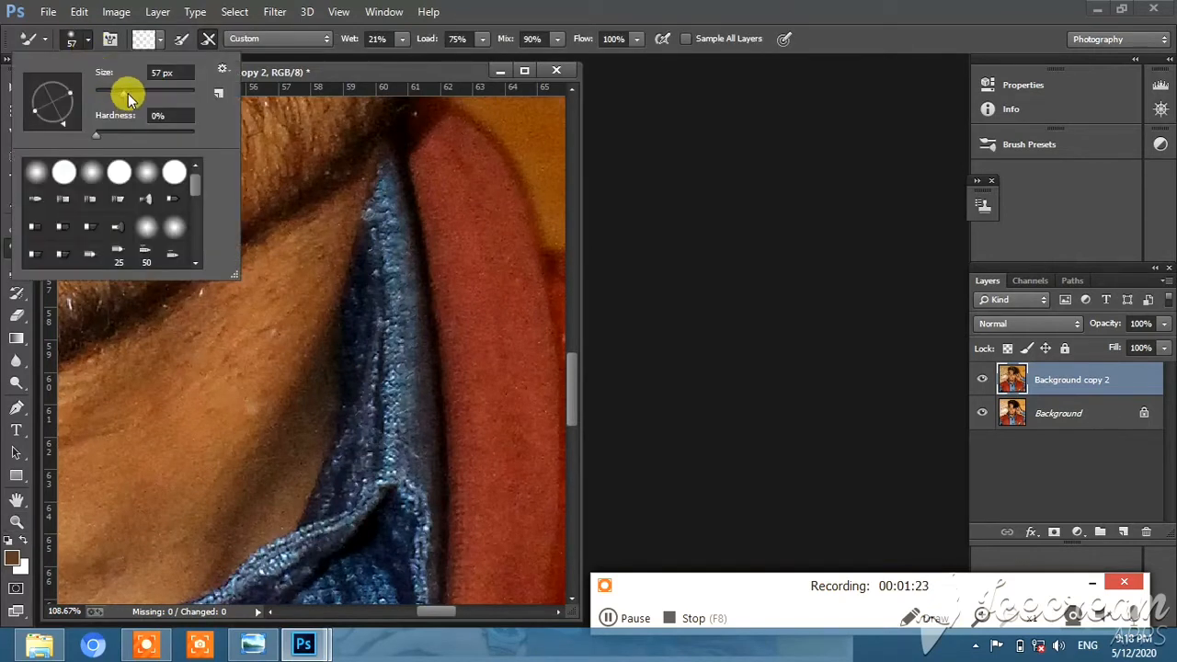
pyautogui.click(275, 348)
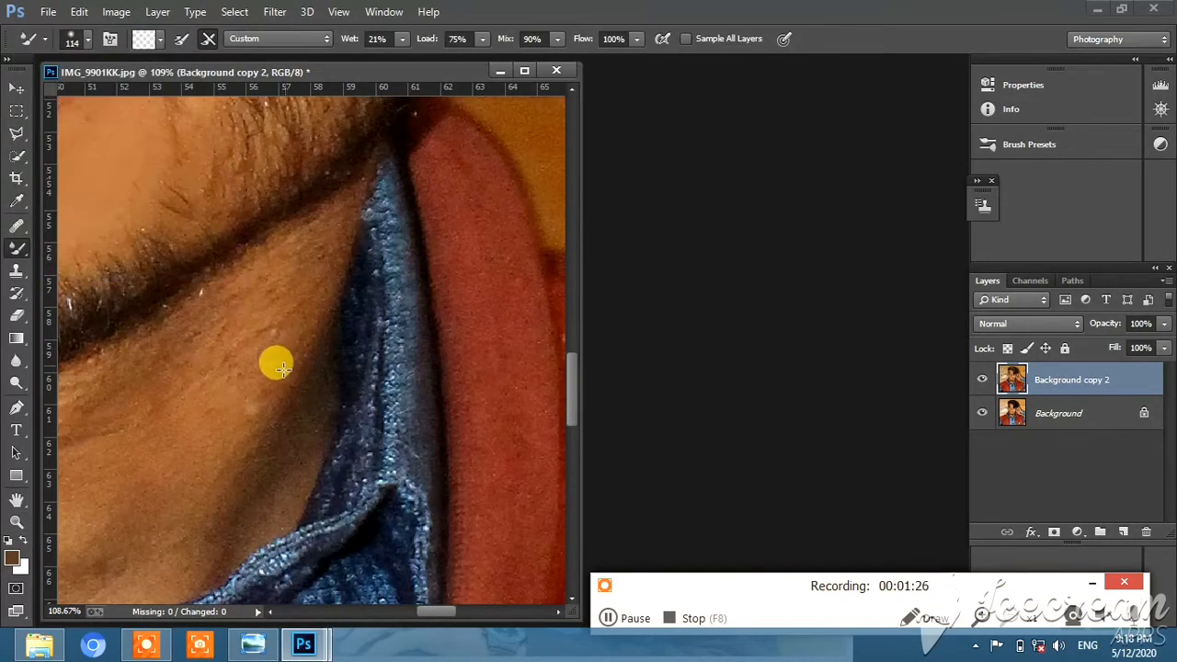
pyautogui.moveTo(282, 368)
pyautogui.mouseDown()
pyautogui.moveTo(278, 306)
pyautogui.moveTo(294, 286)
pyautogui.moveTo(221, 381)
pyautogui.moveTo(214, 351)
pyautogui.moveTo(134, 382)
pyautogui.moveTo(125, 430)
pyautogui.moveTo(223, 432)
pyautogui.moveTo(248, 414)
pyautogui.moveTo(140, 522)
pyautogui.moveTo(105, 477)
pyautogui.moveTo(234, 329)
pyautogui.mouseUp()
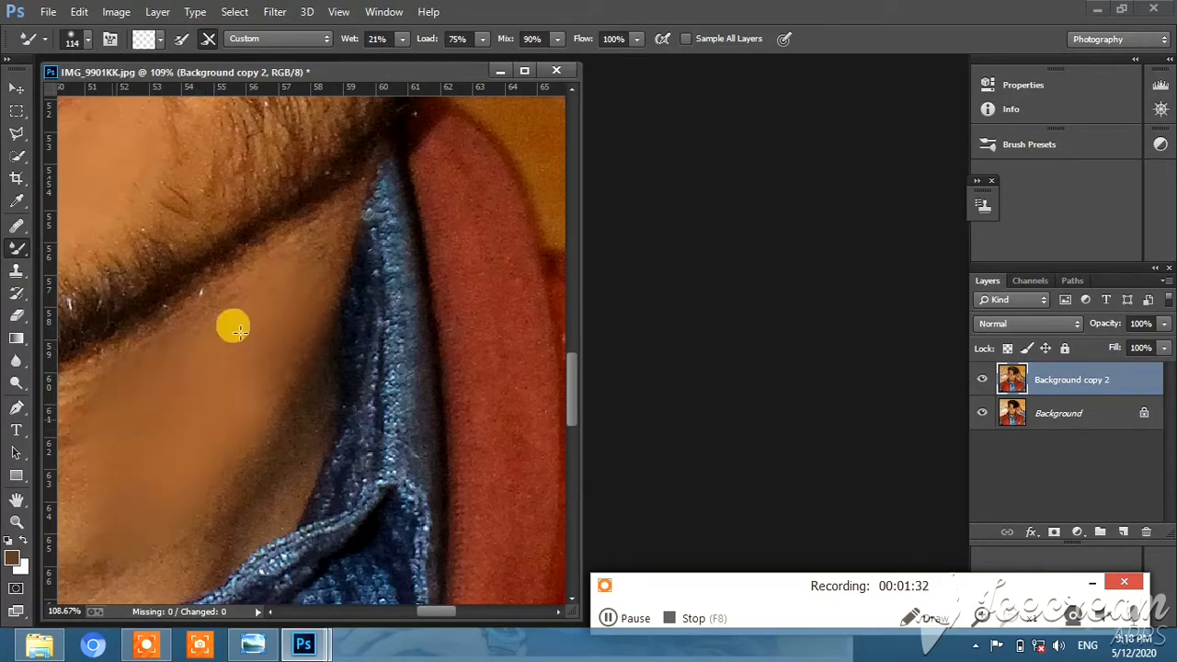
pyautogui.moveTo(288, 273); pyautogui.dragTo(317, 251)
# Step: Reduce the Mixer Brush to 80 px and smooth the neck skin along the lower edge of the beard
pyautogui.click(83, 42)
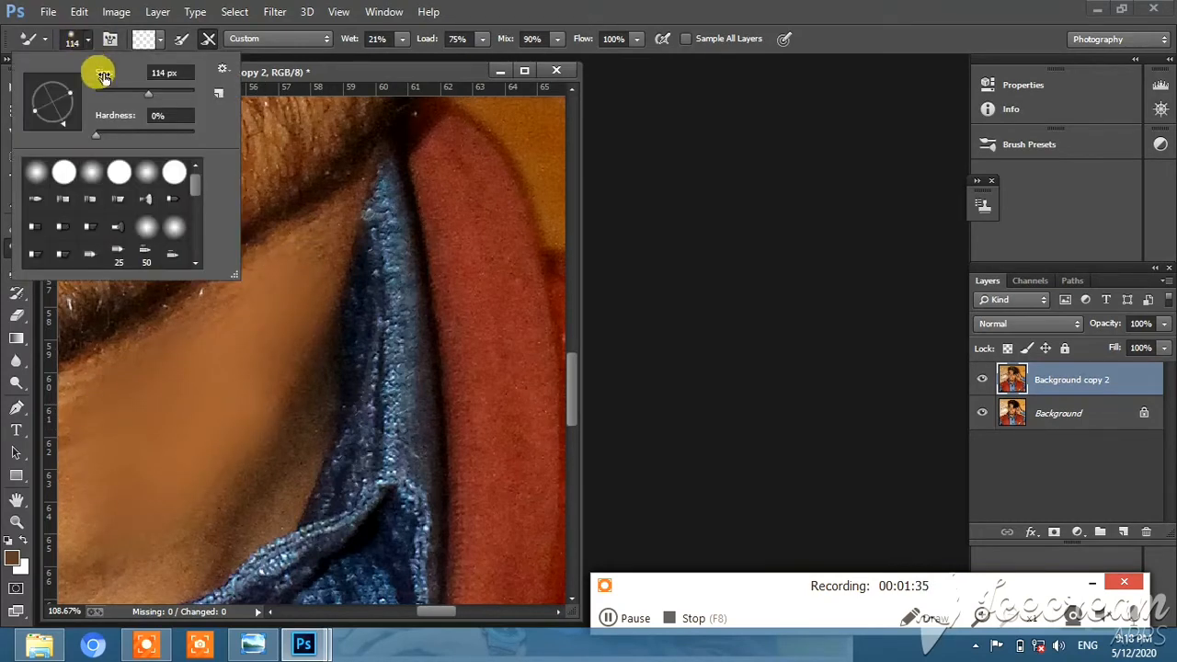
pyautogui.moveTo(135, 92); pyautogui.dragTo(125, 91)
pyautogui.click(288, 267)
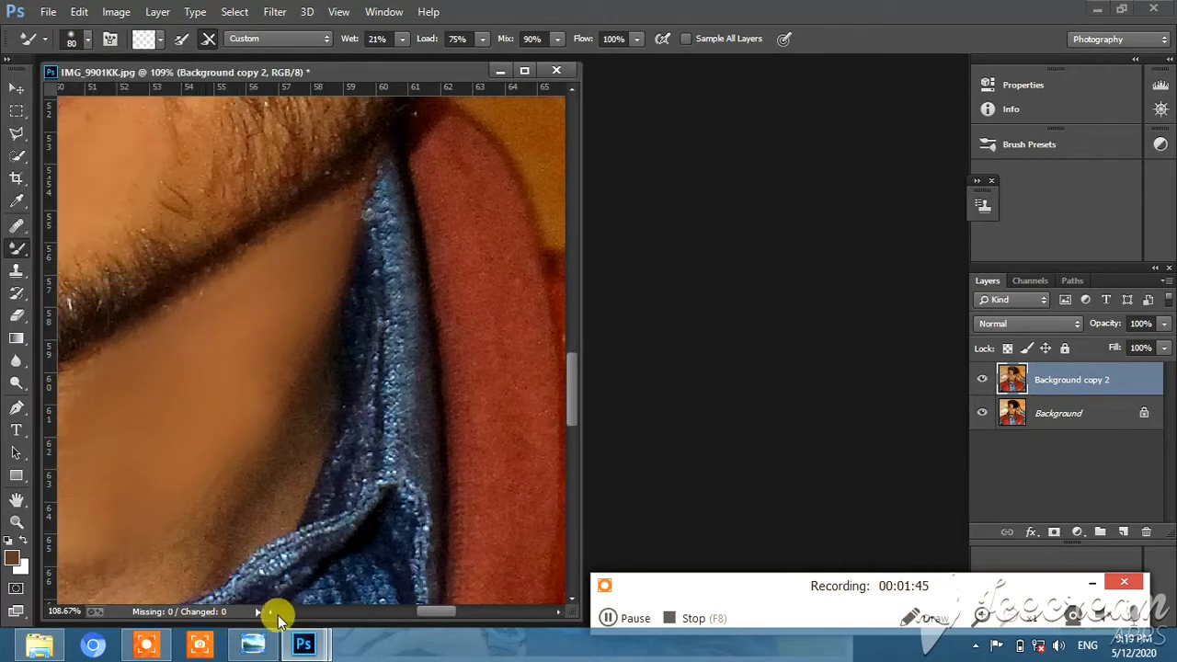
# Step: Smooth the middle and the opposite side of the neck below the chin with the 80 px Mixer Brush
pyautogui.click(269, 610)
pyautogui.scroll(-1, 363, 426)
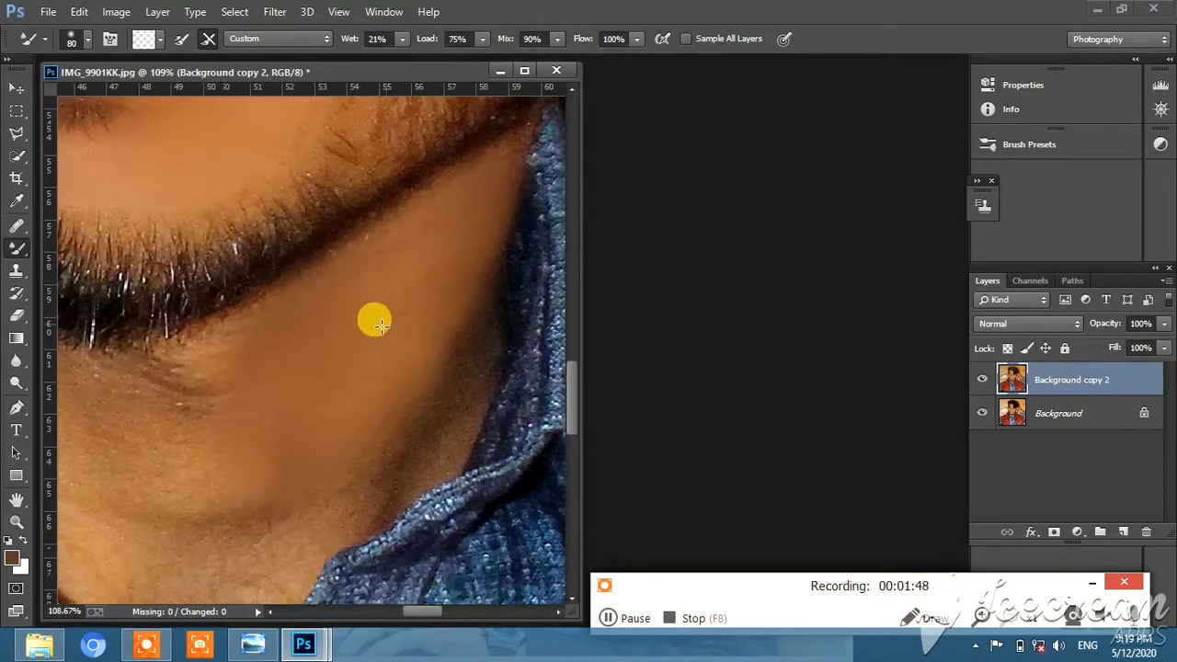
pyautogui.scroll(-1, 212, 405)
pyautogui.scroll(-1, 208, 400)
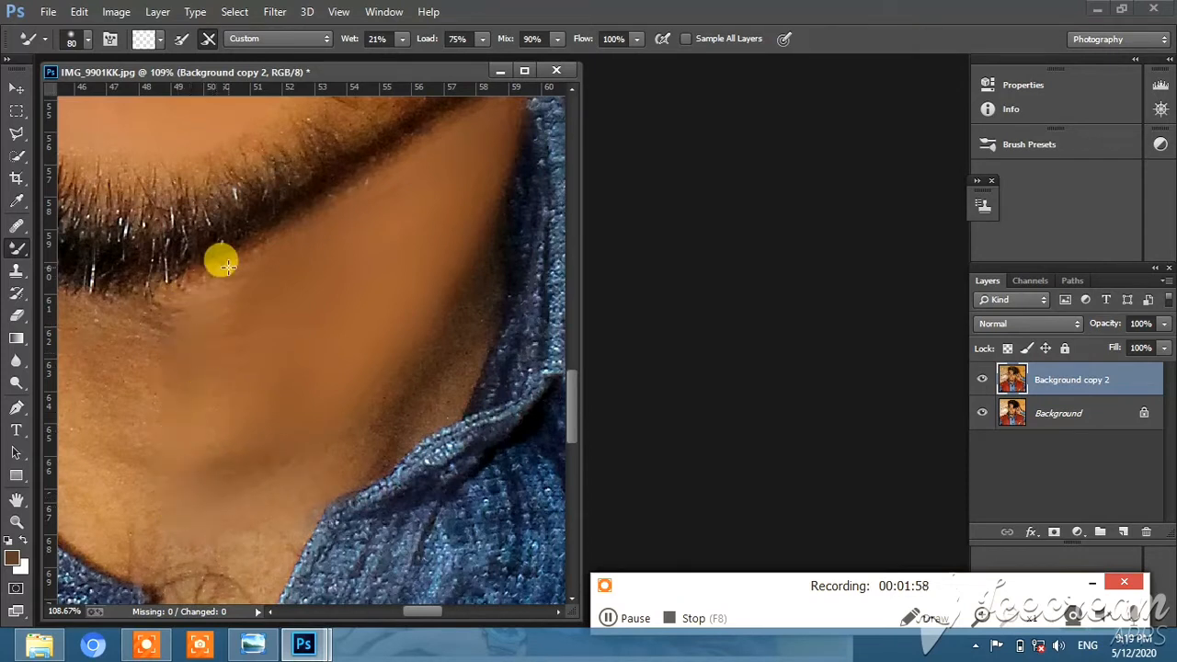
pyautogui.hscroll(-5, 263, 610)
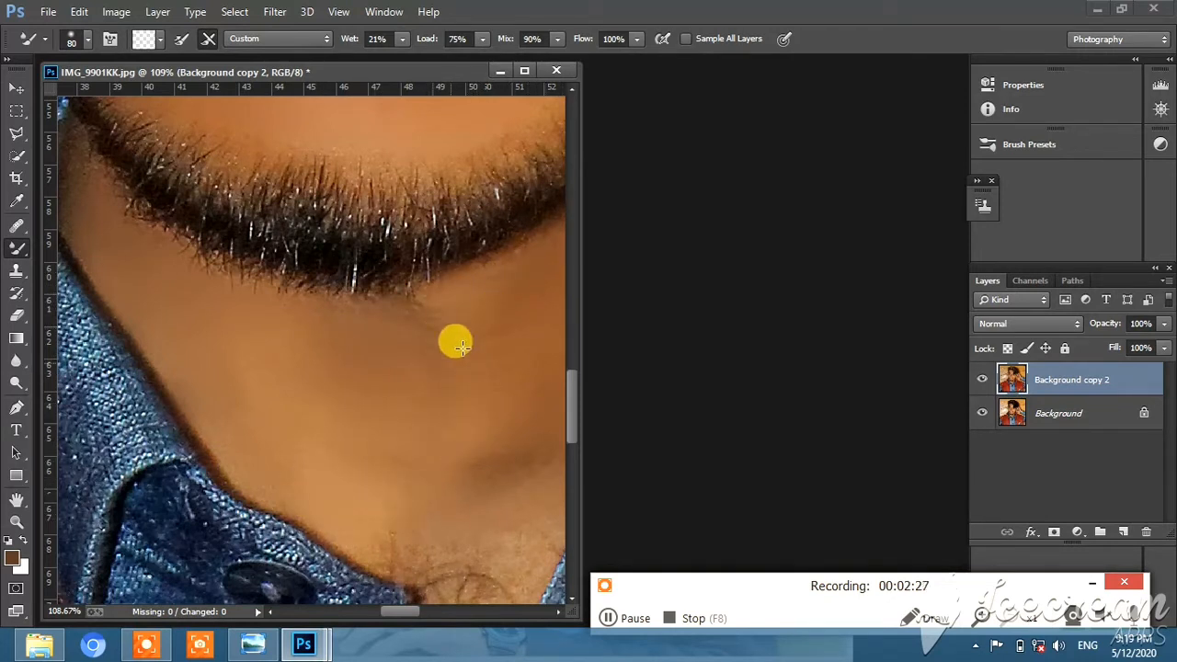
pyautogui.click(18, 523)
pyautogui.rightClick(376, 349)
pyautogui.click(411, 361)
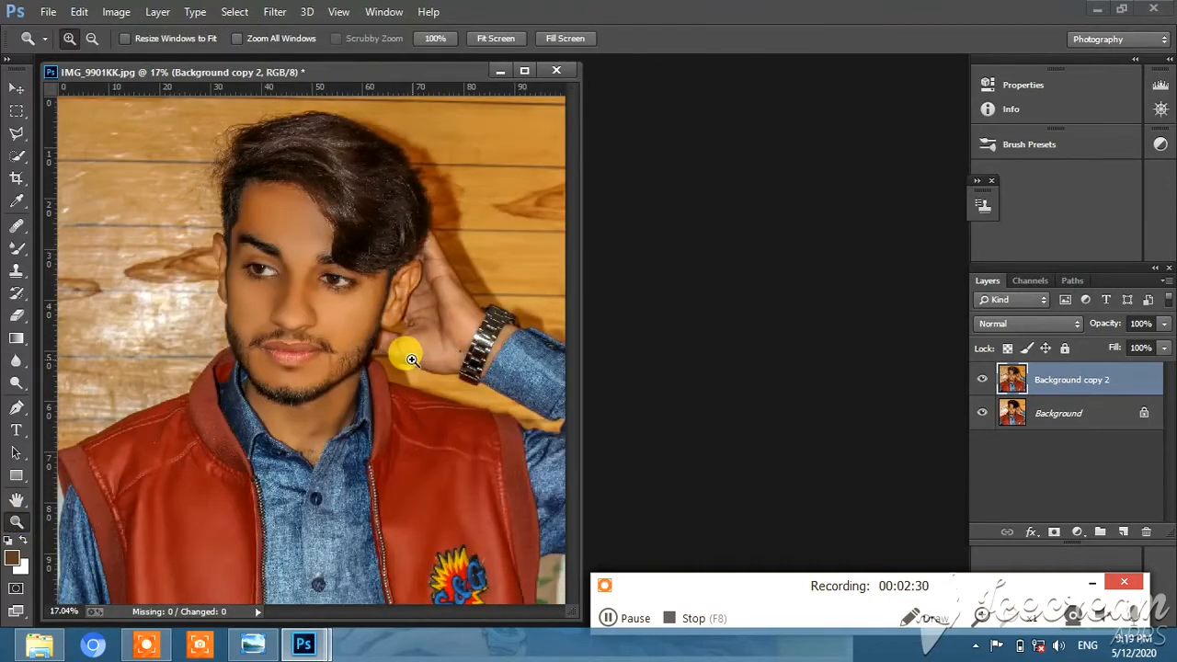
# Step: Enlarge the Mixer Brush to 121 px and blend the skin tones across the whole neck
pyautogui.moveTo(184, 336); pyautogui.dragTo(415, 478)
pyautogui.click(16, 225)
pyautogui.click(73, 39)
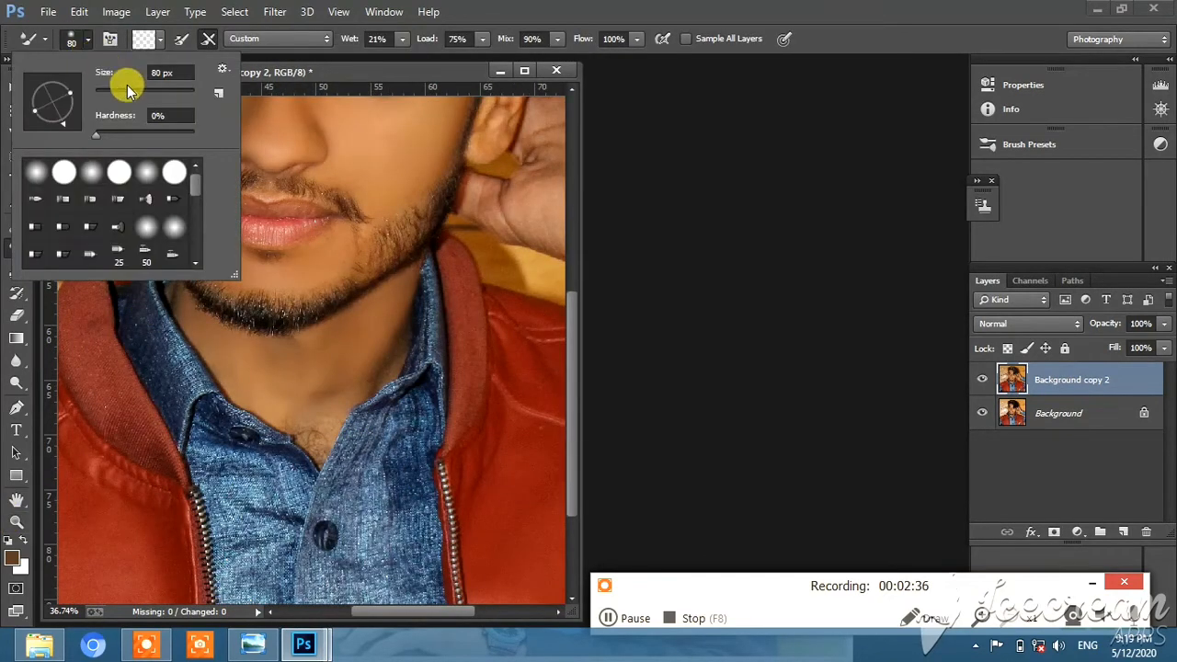
pyautogui.click(318, 329)
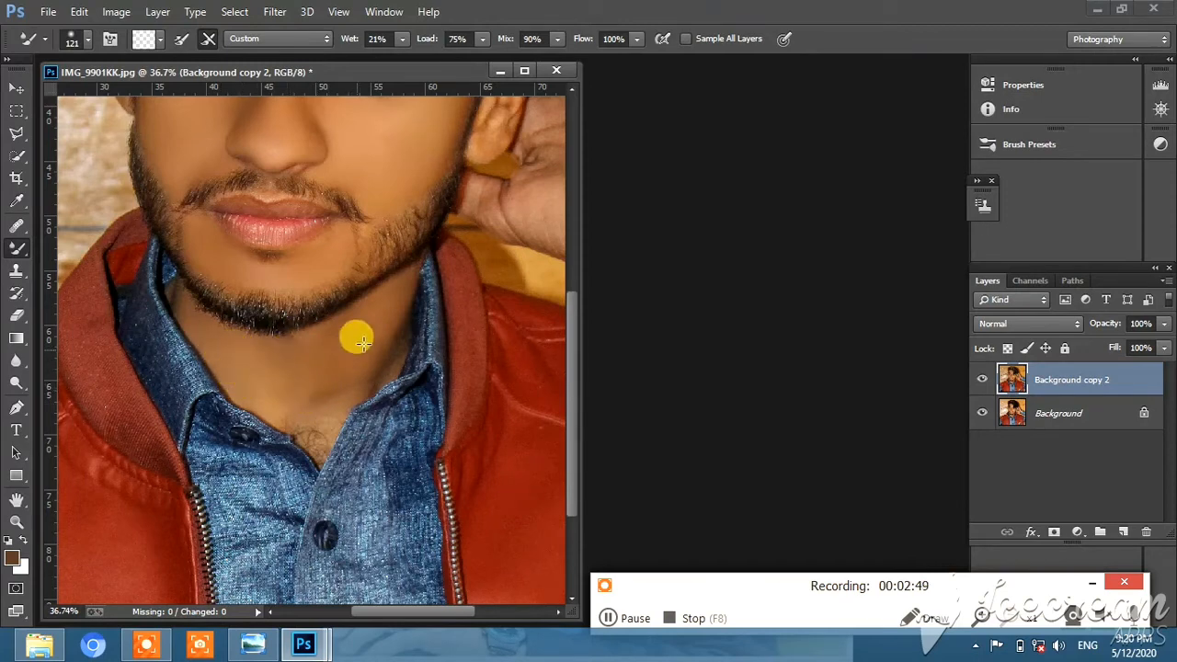
pyautogui.click(16, 522)
pyautogui.keyDown('alt'); pyautogui.click(455, 326); pyautogui.keyUp('alt')
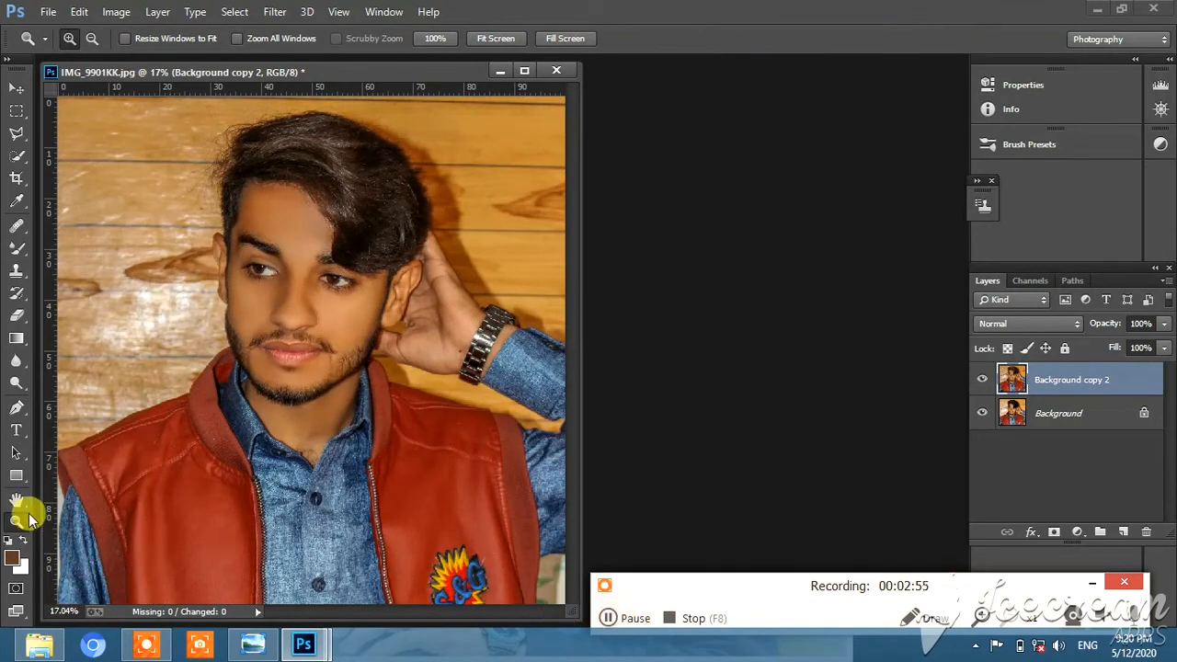
# Step: Reduce the Mixer Brush to 26 px and smooth the texture of the upper and lower lips
pyautogui.click(18, 226)
pyautogui.click(86, 41)
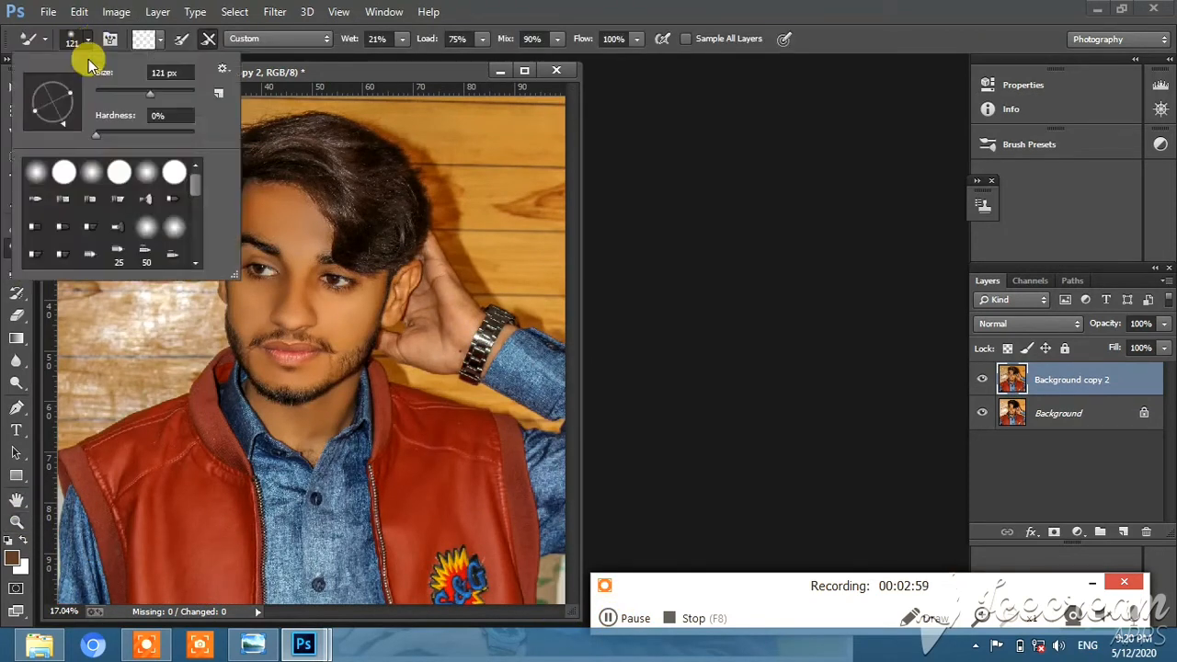
pyautogui.click(16, 521)
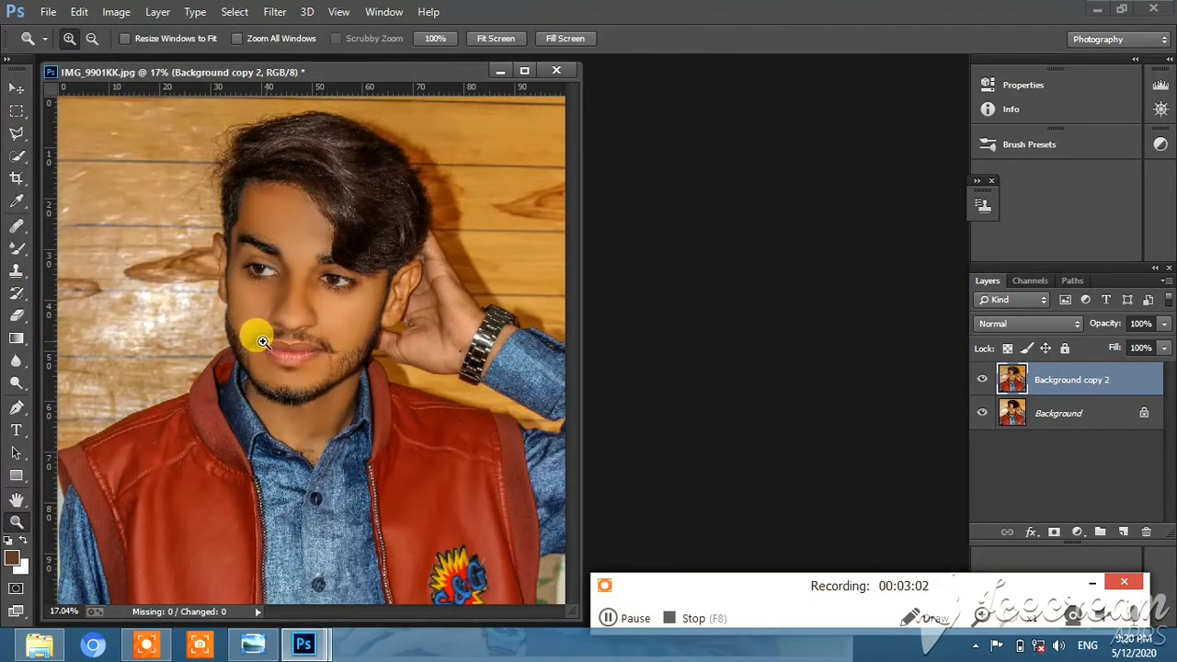
pyautogui.moveTo(262, 333); pyautogui.dragTo(354, 377)
pyautogui.click(16, 249)
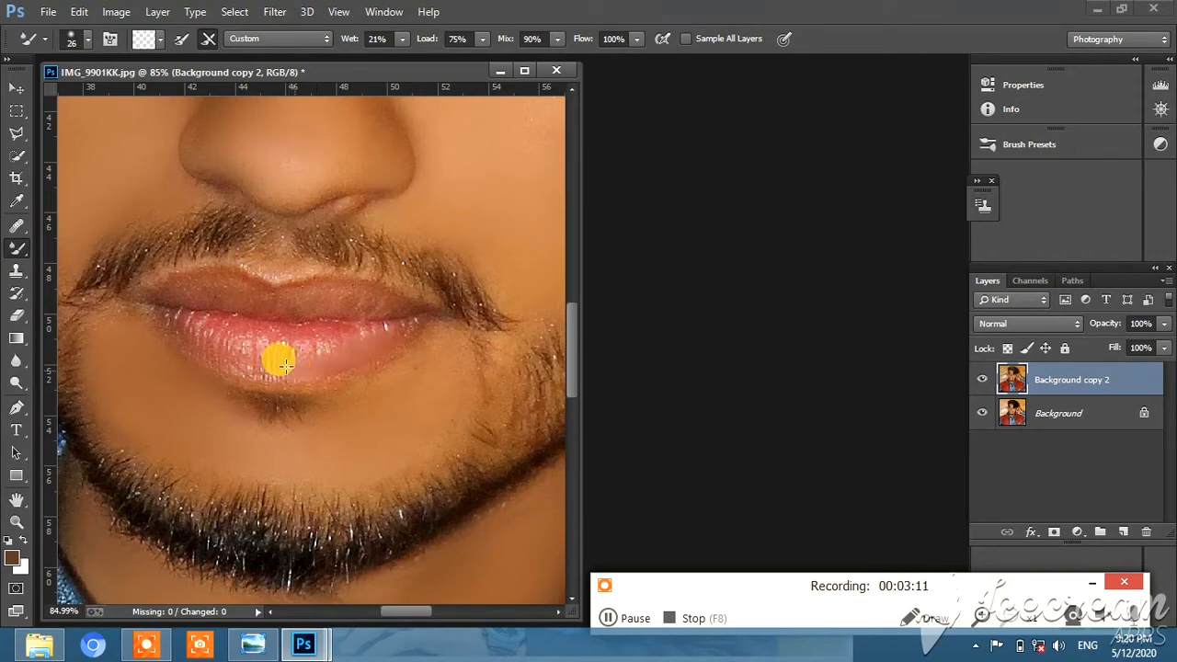
pyautogui.moveTo(288, 342)
pyautogui.mouseDown()
pyautogui.moveTo(267, 361)
pyautogui.moveTo(201, 326)
pyautogui.moveTo(213, 349)
pyautogui.moveTo(266, 344)
pyautogui.mouseUp()
pyautogui.moveTo(340, 340)
pyautogui.mouseDown()
pyautogui.moveTo(179, 314)
pyautogui.moveTo(188, 329)
pyautogui.moveTo(194, 291)
pyautogui.moveTo(226, 280)
pyautogui.moveTo(185, 291)
pyautogui.moveTo(225, 287)
pyautogui.moveTo(239, 304)
pyautogui.moveTo(196, 295)
pyautogui.moveTo(252, 292)
pyautogui.moveTo(259, 310)
pyautogui.moveTo(357, 295)
pyautogui.moveTo(391, 310)
pyautogui.moveTo(327, 303)
pyautogui.moveTo(326, 291)
pyautogui.moveTo(360, 291)
pyautogui.moveTo(398, 307)
pyautogui.moveTo(290, 294)
pyautogui.moveTo(390, 320)
pyautogui.mouseUp()
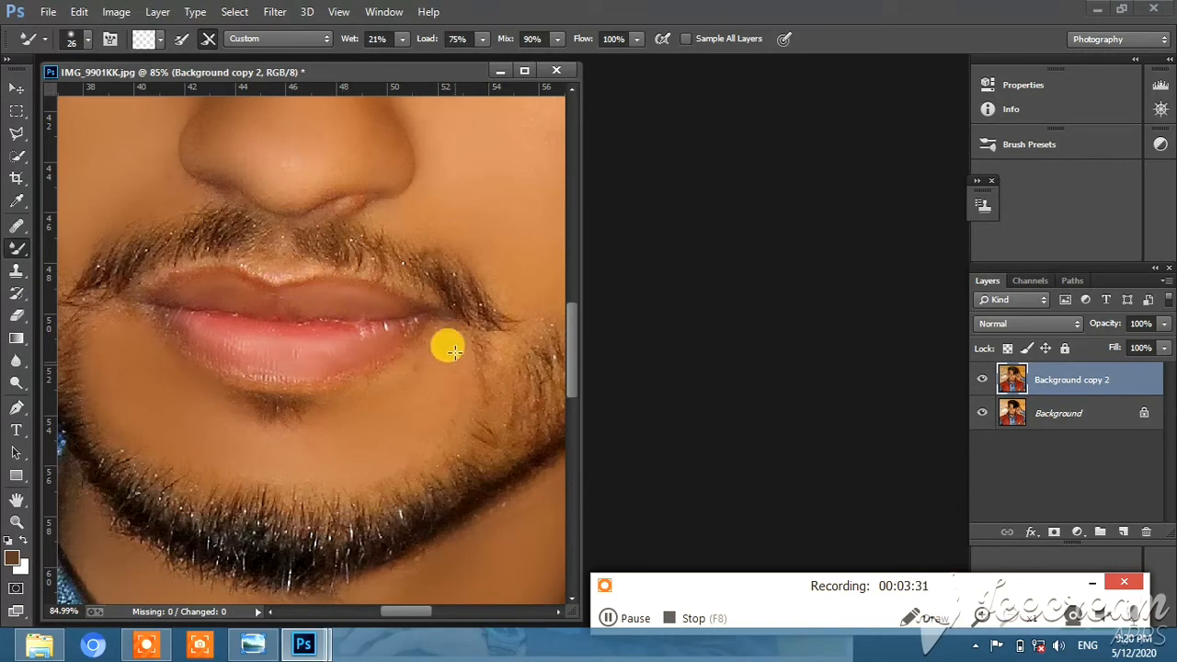
pyautogui.moveTo(388, 377)
pyautogui.mouseDown()
pyautogui.moveTo(339, 386)
pyautogui.moveTo(503, 343)
pyautogui.mouseUp()
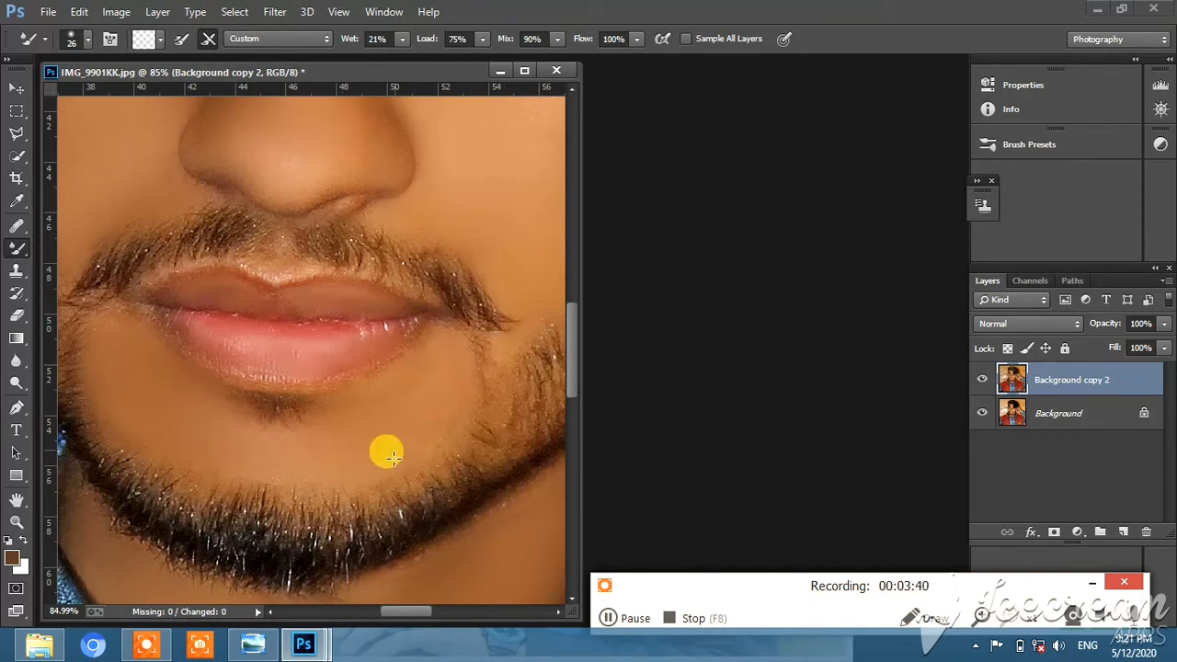
# Step: Check the bearded cheek, and compare the whole portrait before and after by toggling the visibility of the Background copy 2 layer
pyautogui.click(337, 612)
pyautogui.click(558, 613)
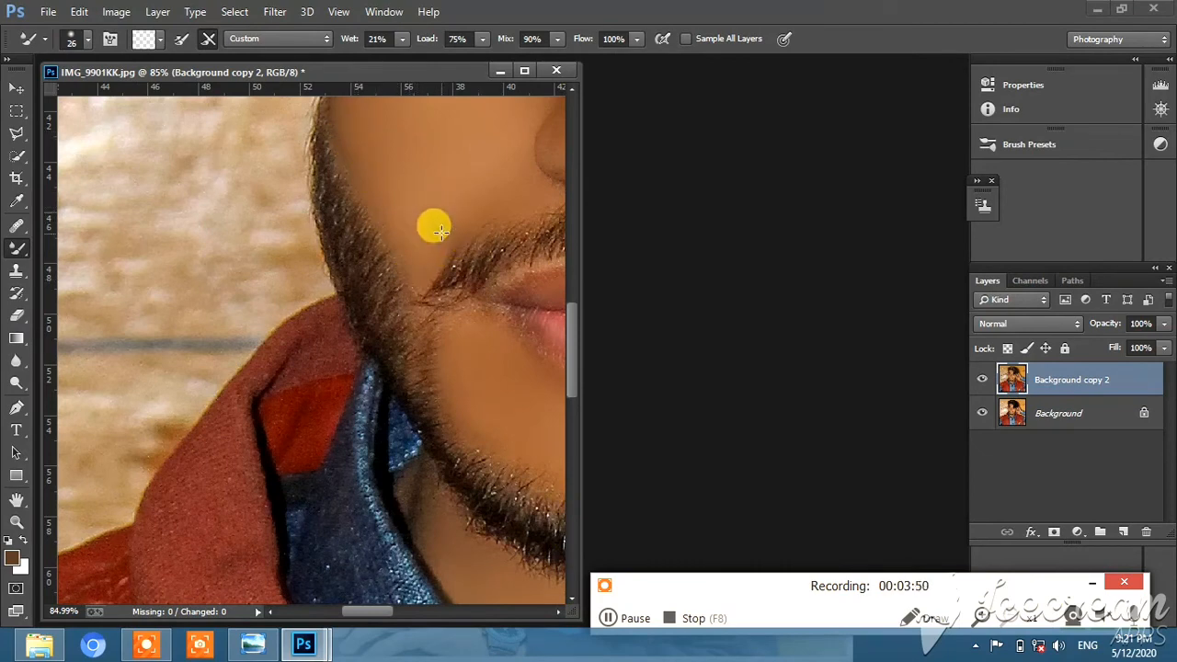
pyautogui.click(15, 526)
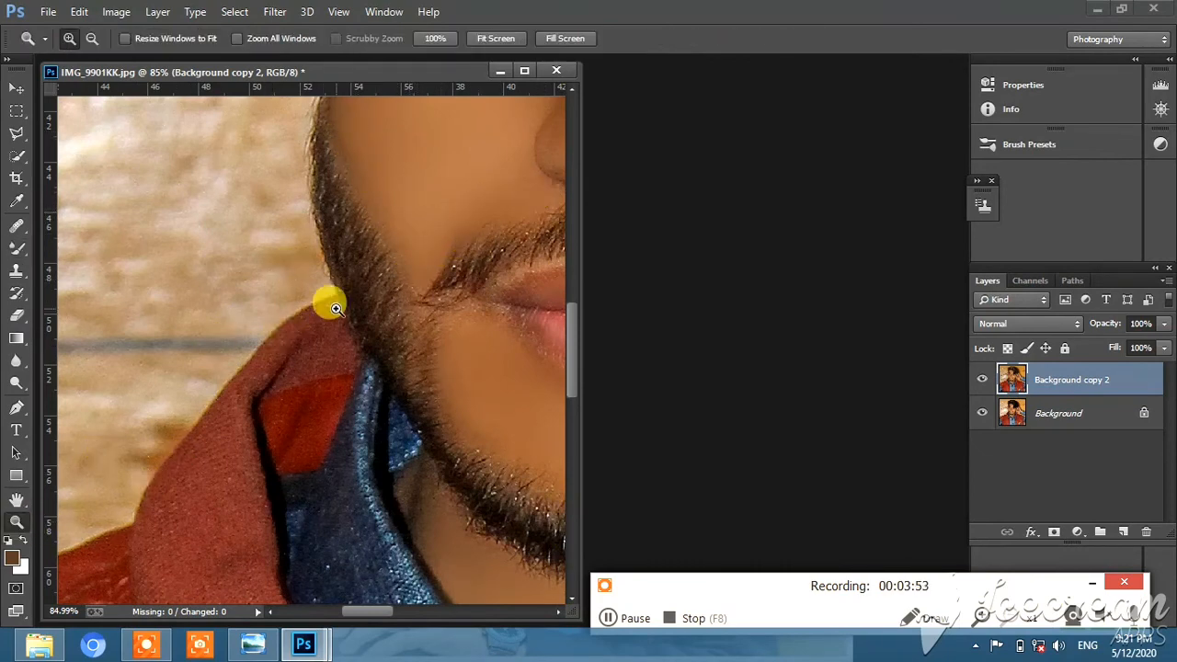
pyautogui.rightClick(335, 307)
pyautogui.click(382, 319)
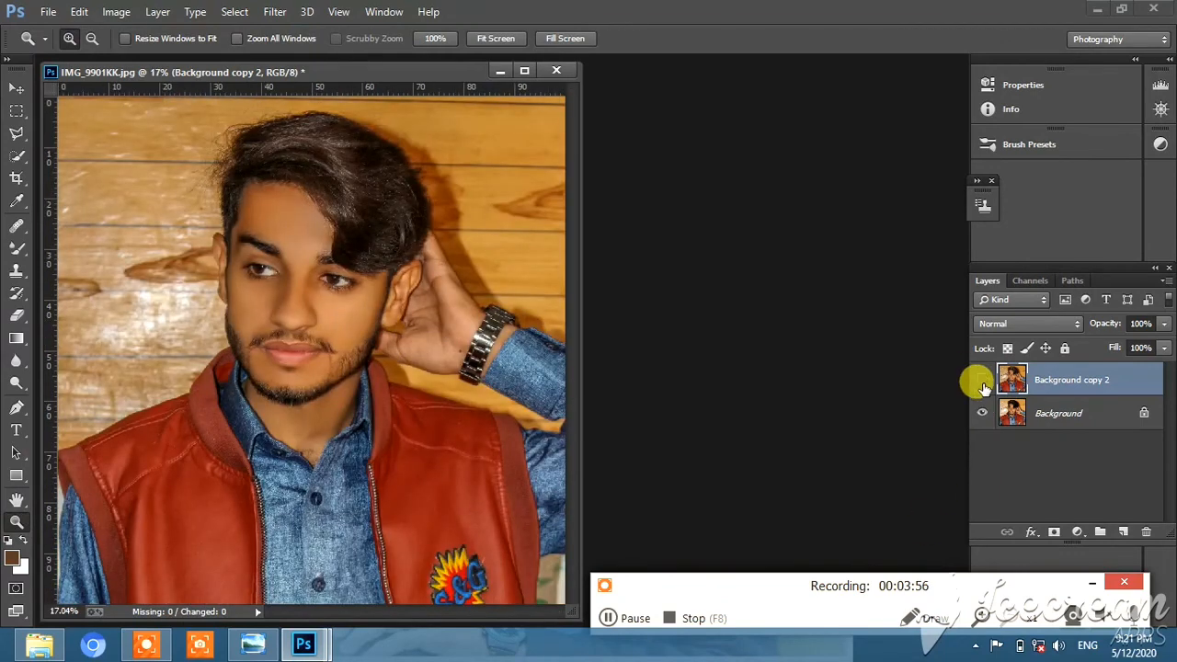
pyautogui.click(983, 384)
pyautogui.click(983, 384)
pyautogui.click(983, 384)
pyautogui.click(983, 384)
pyautogui.click(983, 384)
pyautogui.click(983, 385)
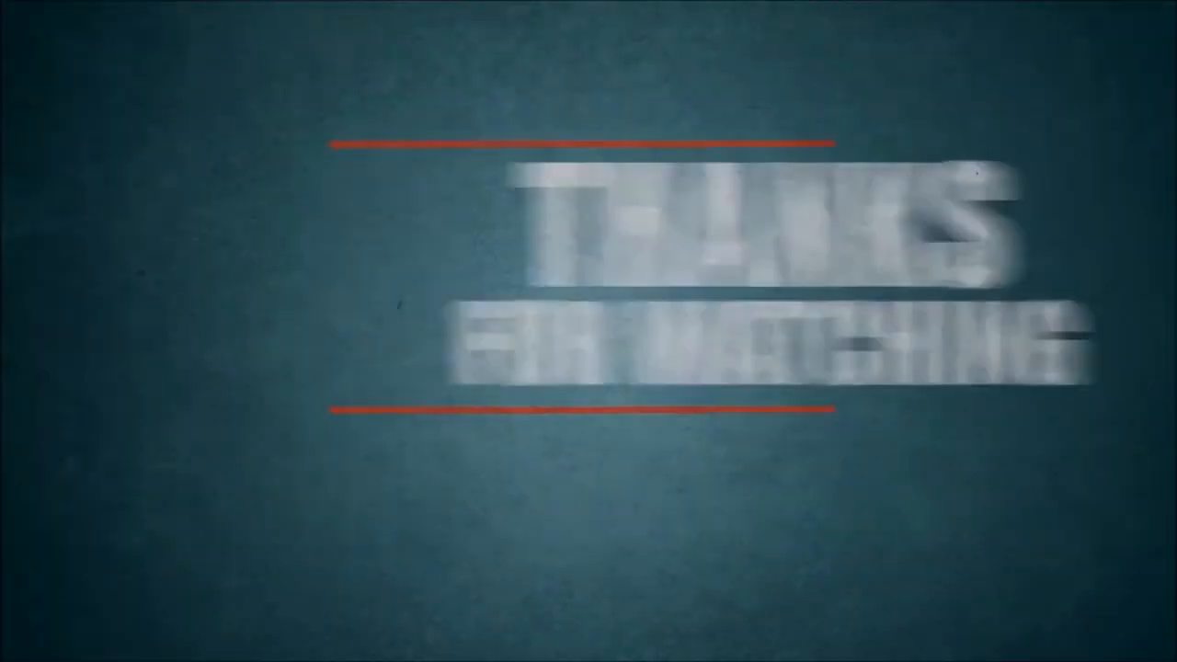